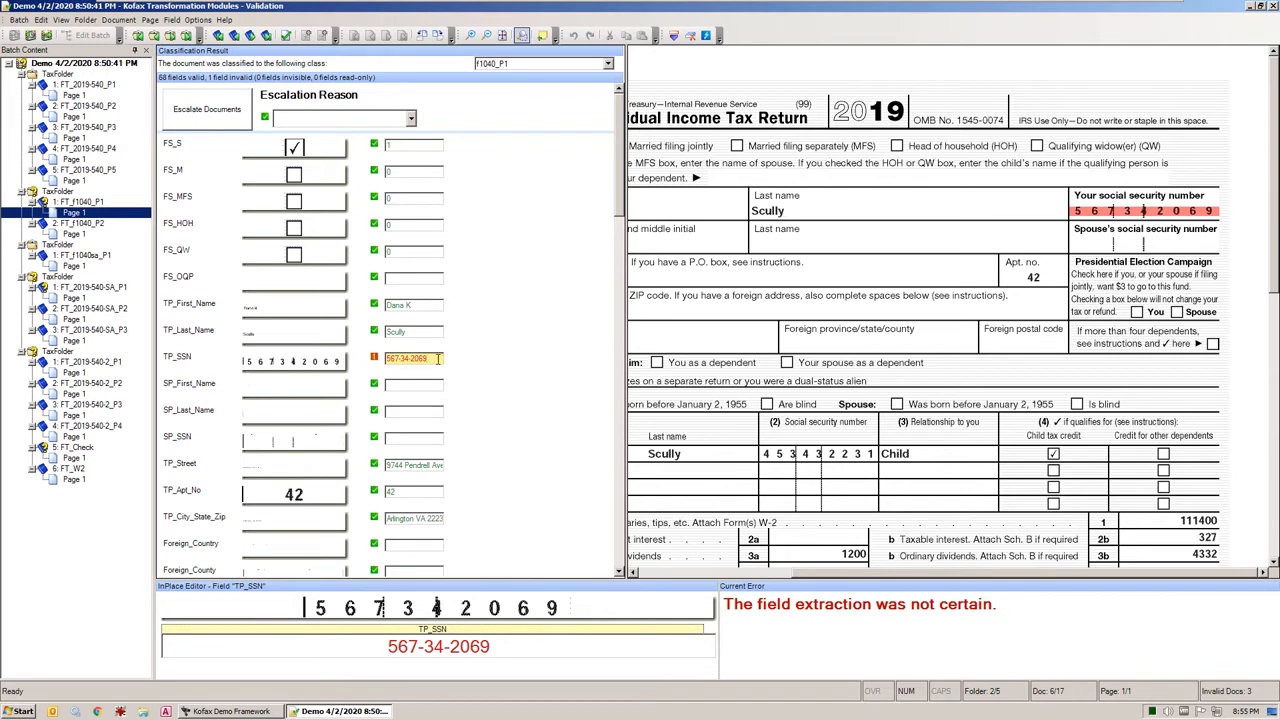
Compare the taxpayer address, blindness and first dependent fields of the Form 1040 page with their source areas on the scan
drag(620, 206, 620, 283)
click(430, 208)
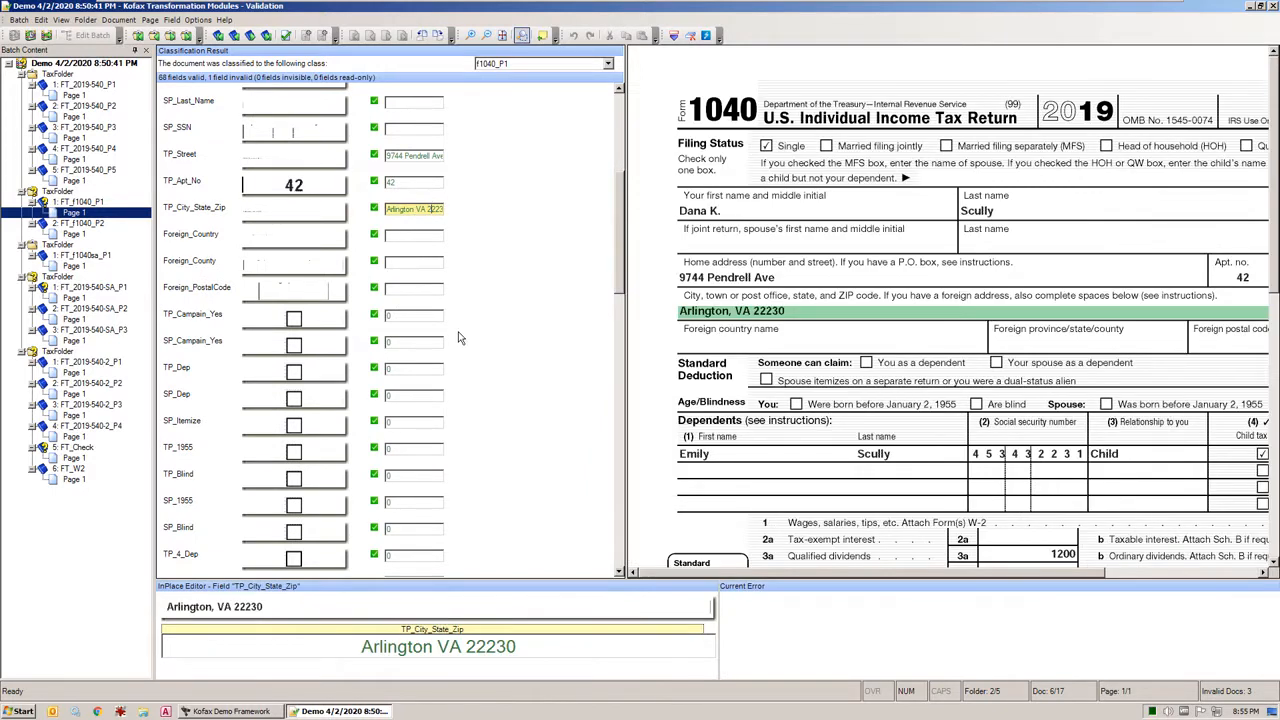
click(427, 476)
scroll(428, 478, down, 5)
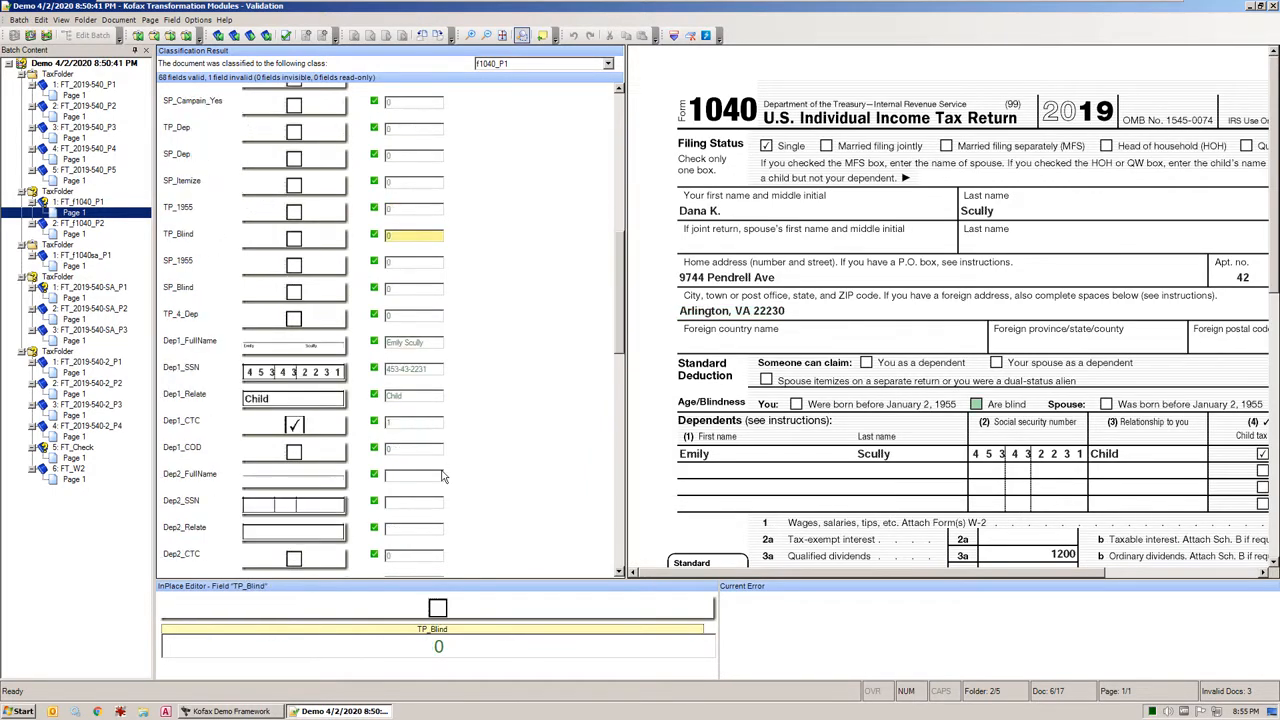
click(436, 290)
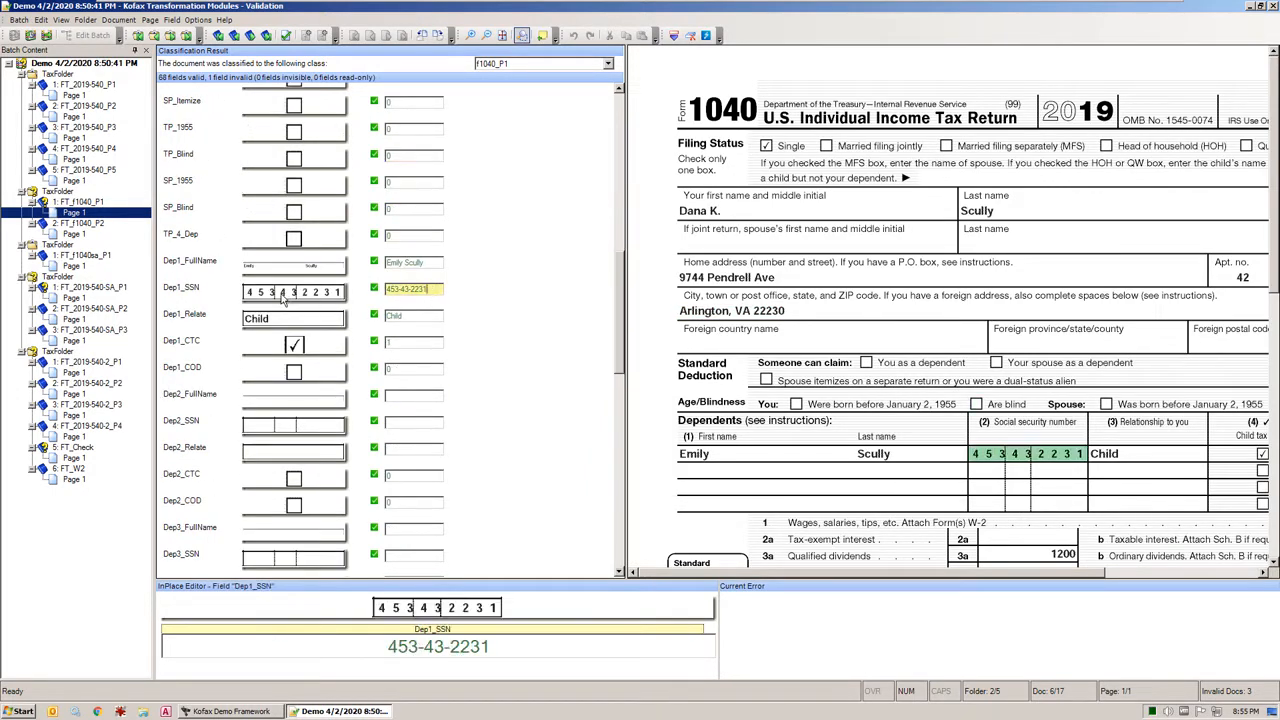
click(411, 315)
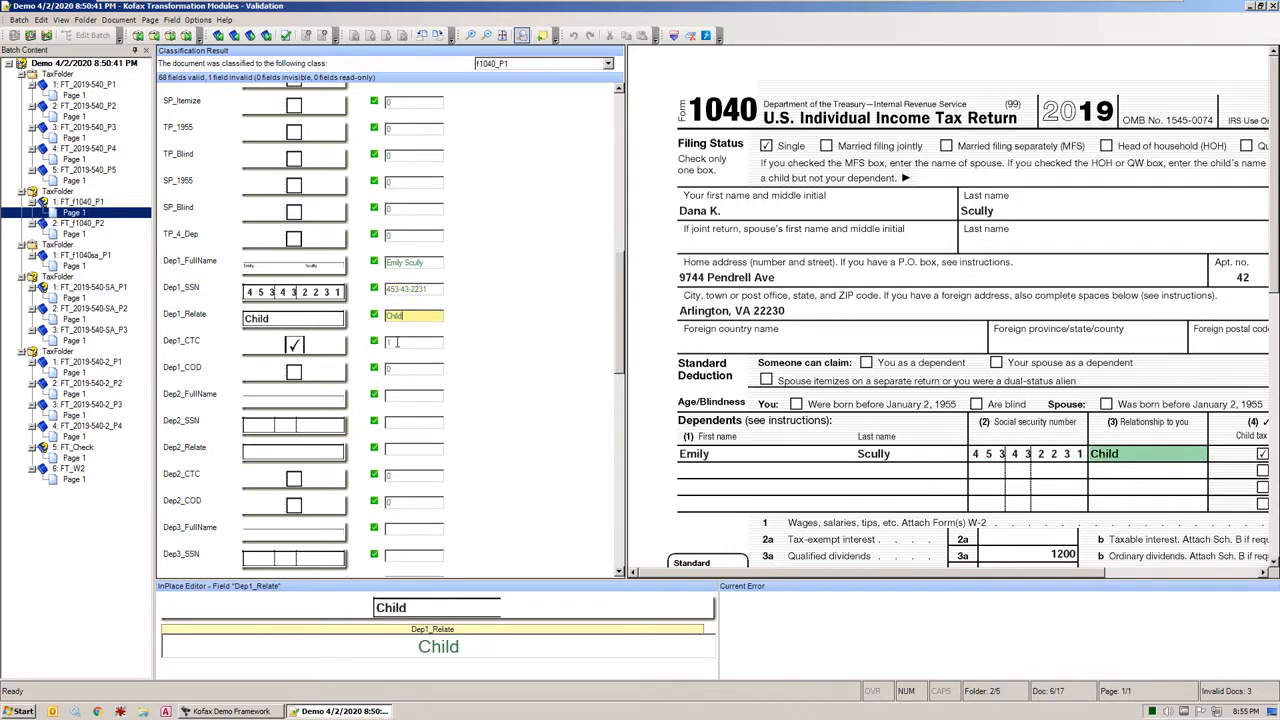
click(396, 342)
click(436, 262)
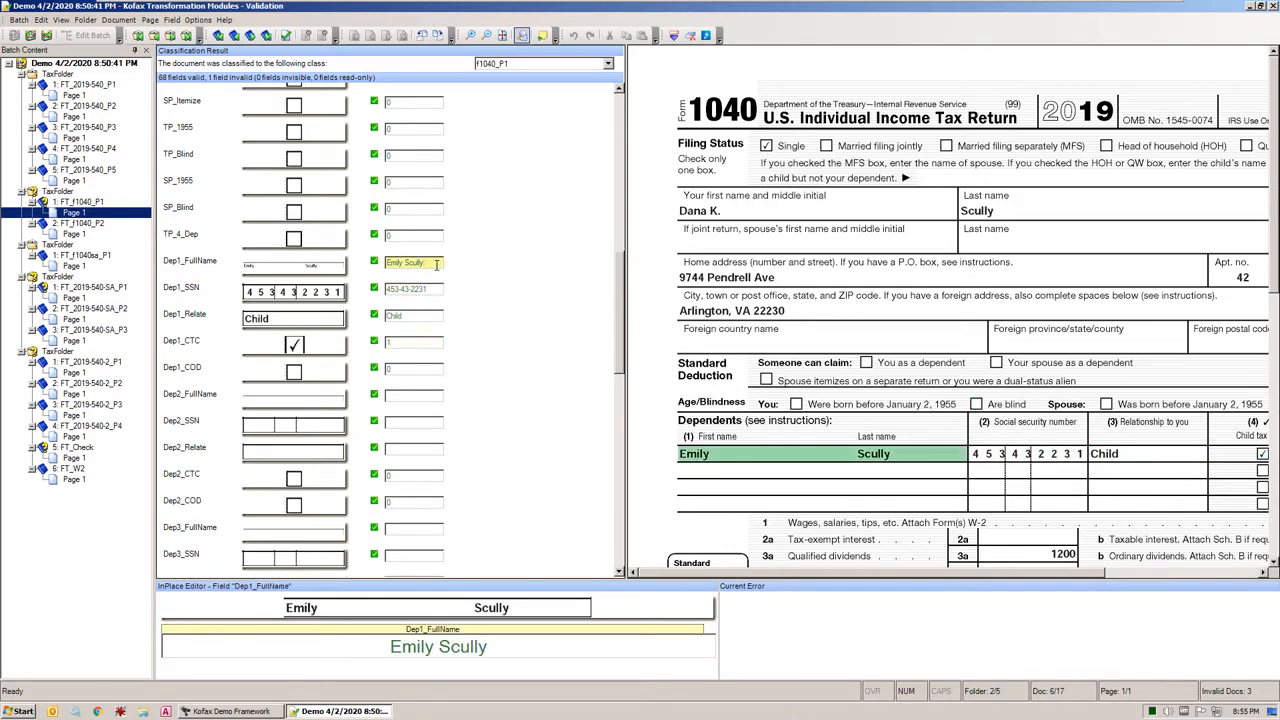
Accept the uncertain taxpayer social security number as extracted and move on to the next invalid document
key(Return)
key(Return)
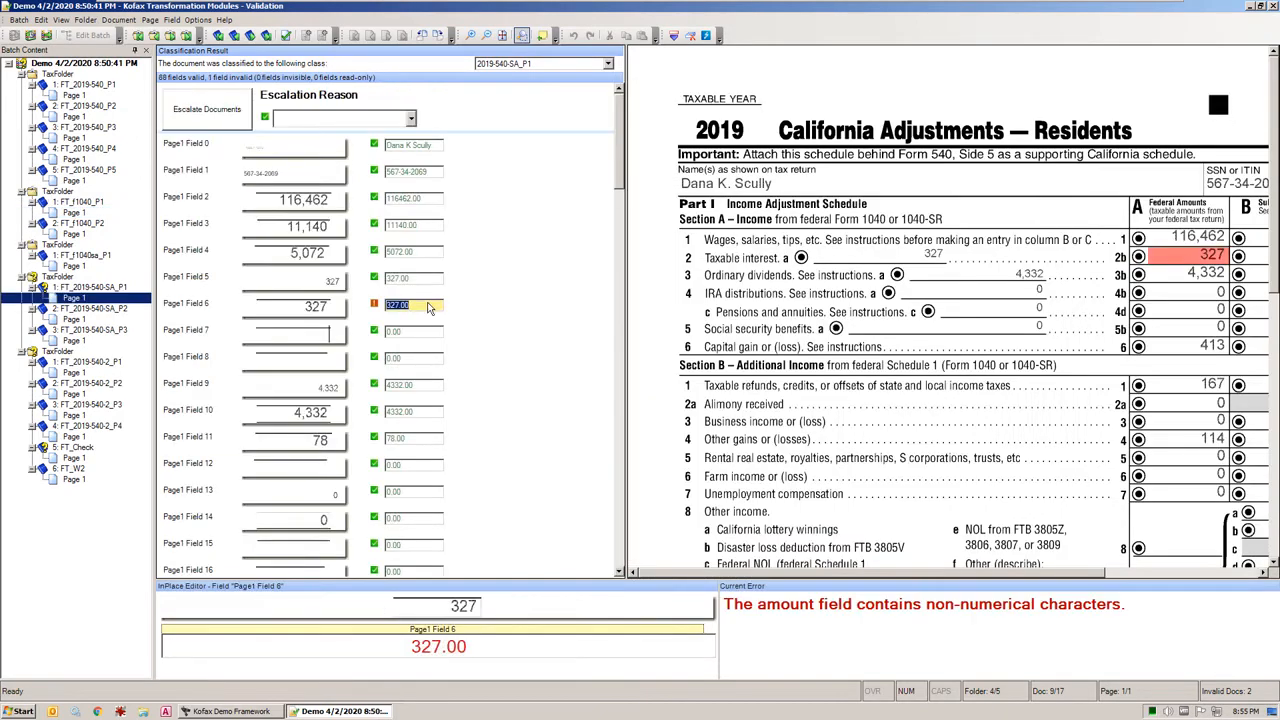
Check Page1 Fields 6, 7 and 27 against the California Adjustments scan and accept the flagged Page1 Field 6 as extracted
click(408, 331)
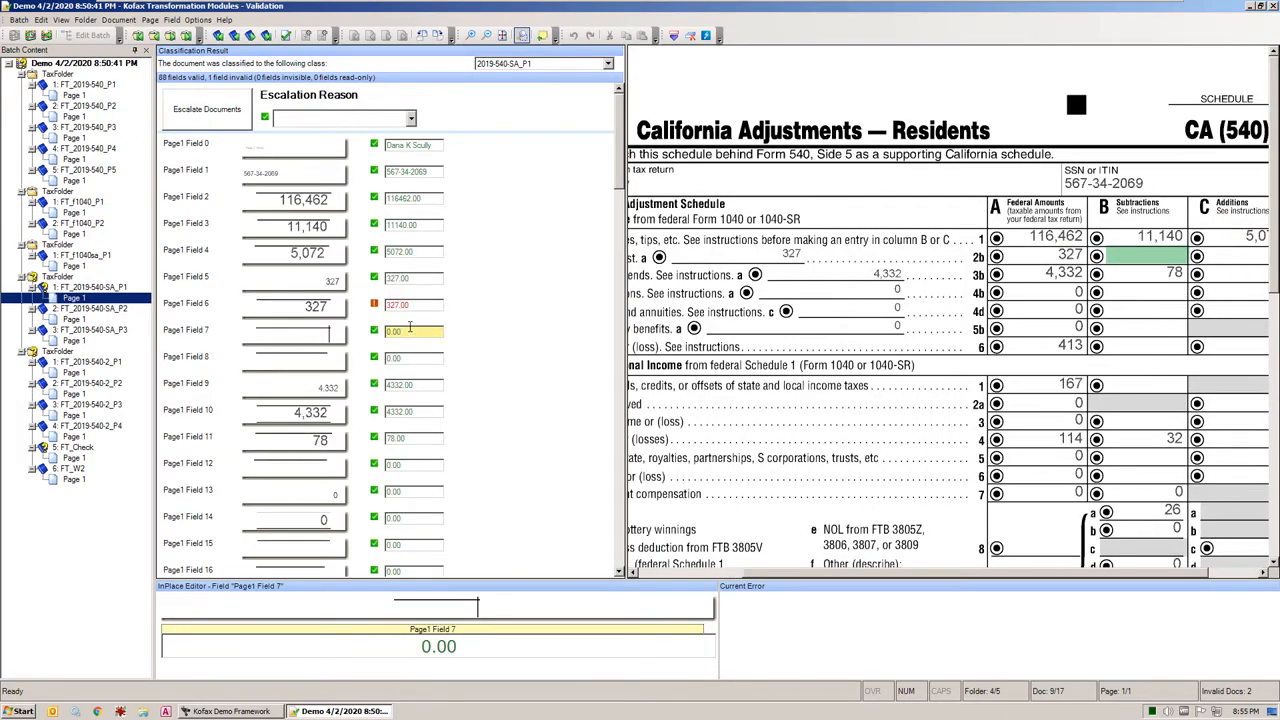
click(420, 309)
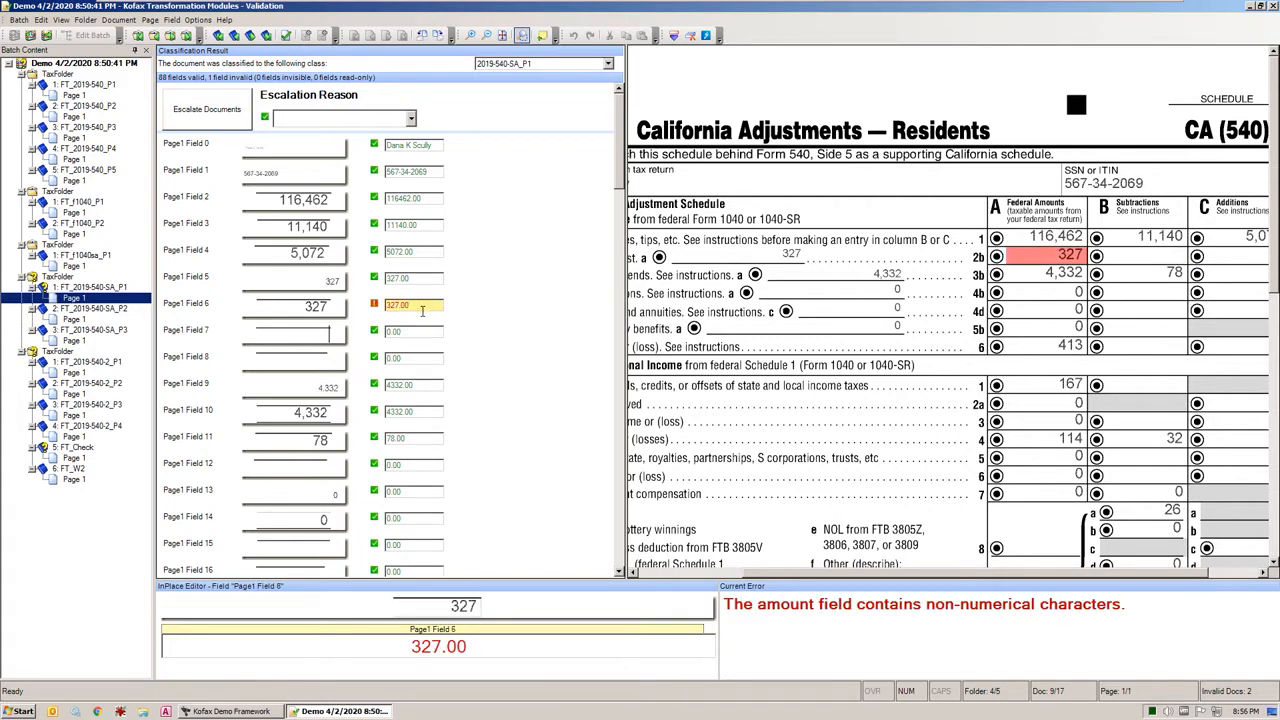
scroll(436, 402, down, 10)
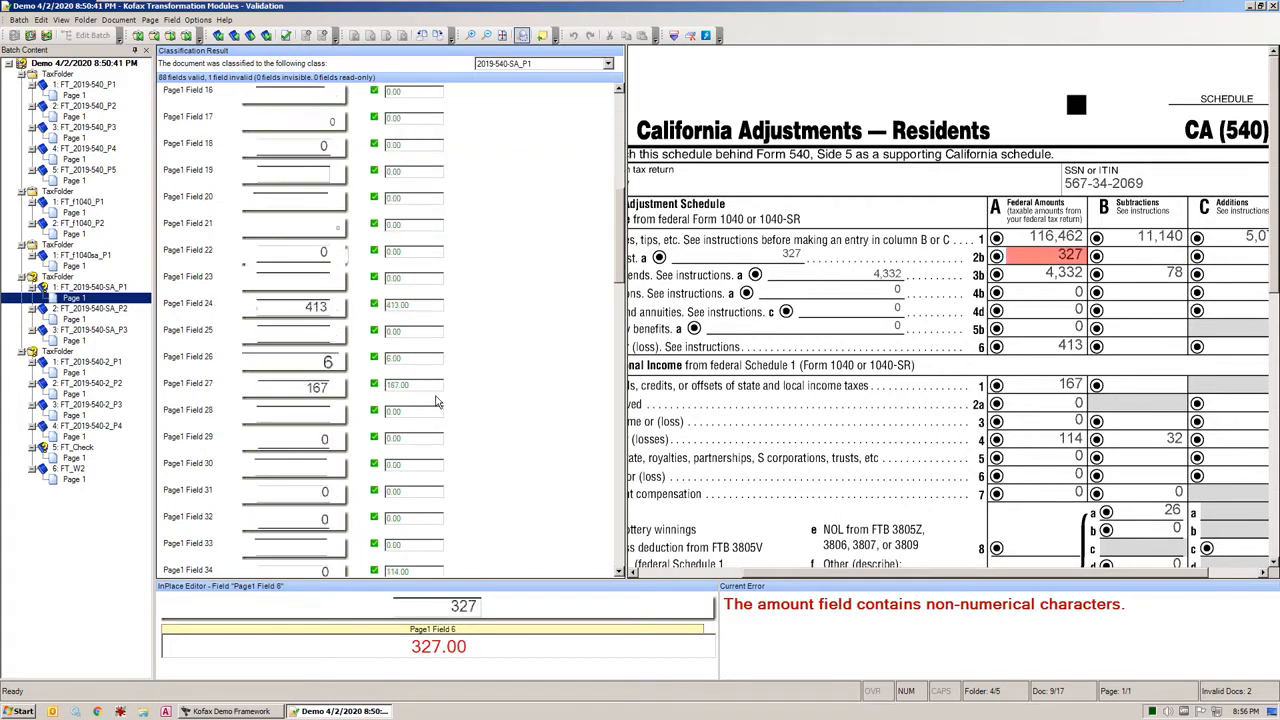
click(422, 307)
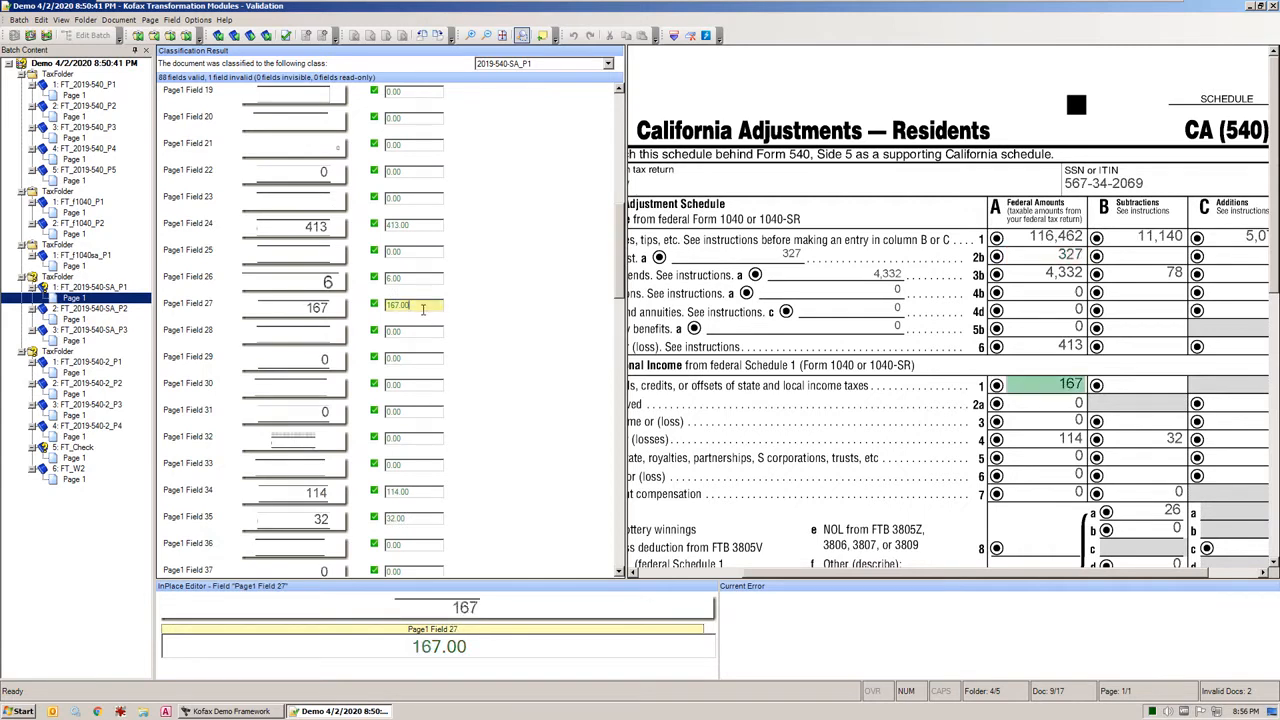
key(Return)
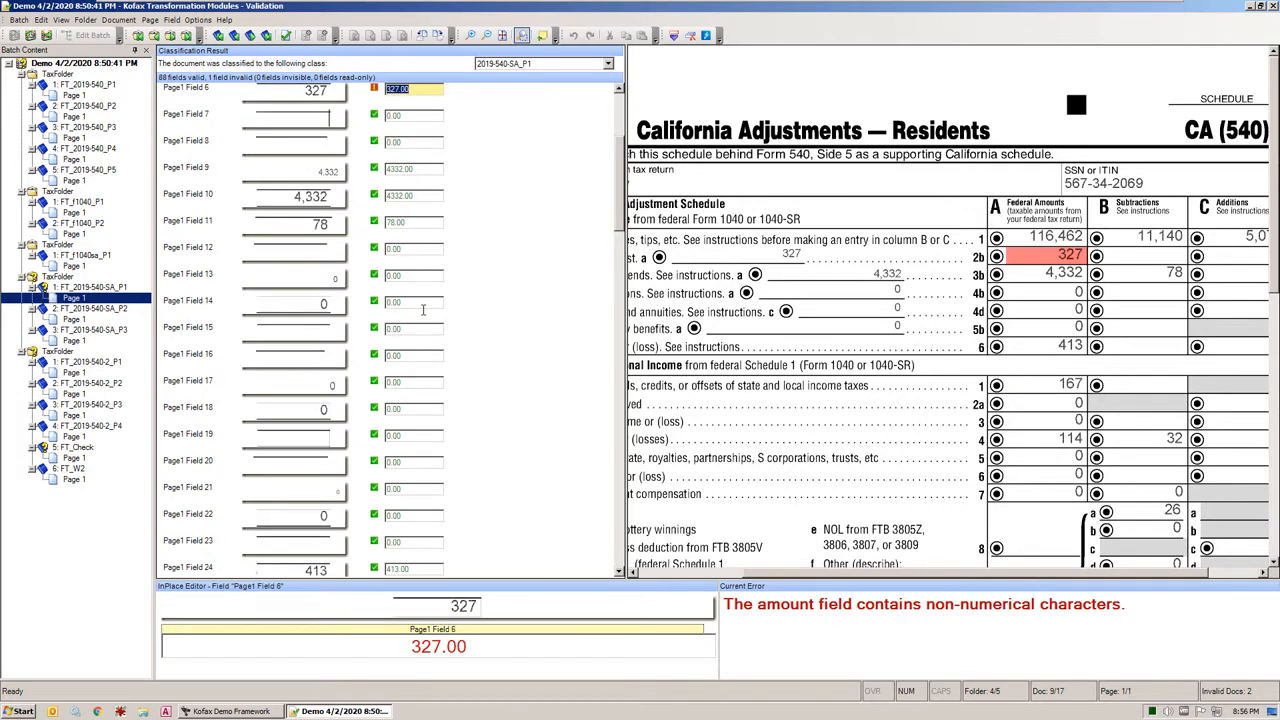
key(Return)
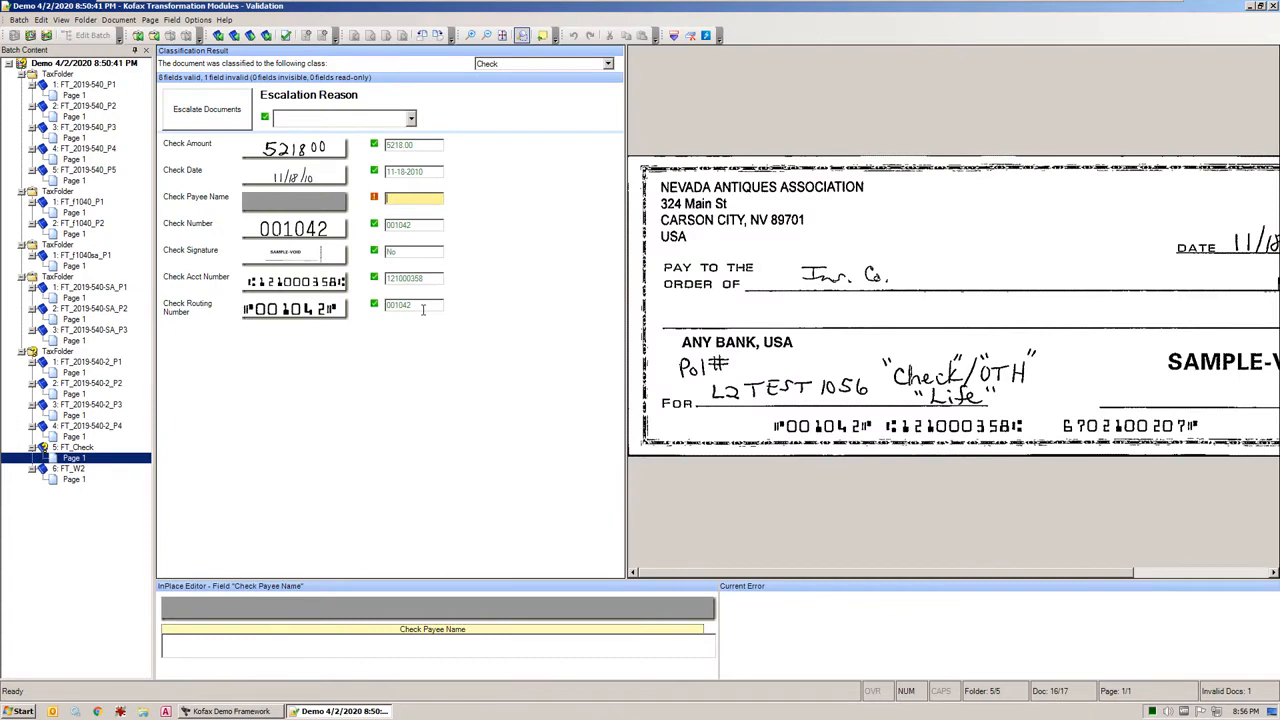
Fill in the check's payee name as CA FTB and close the validated batch
text(CA FTB)
key(Return)
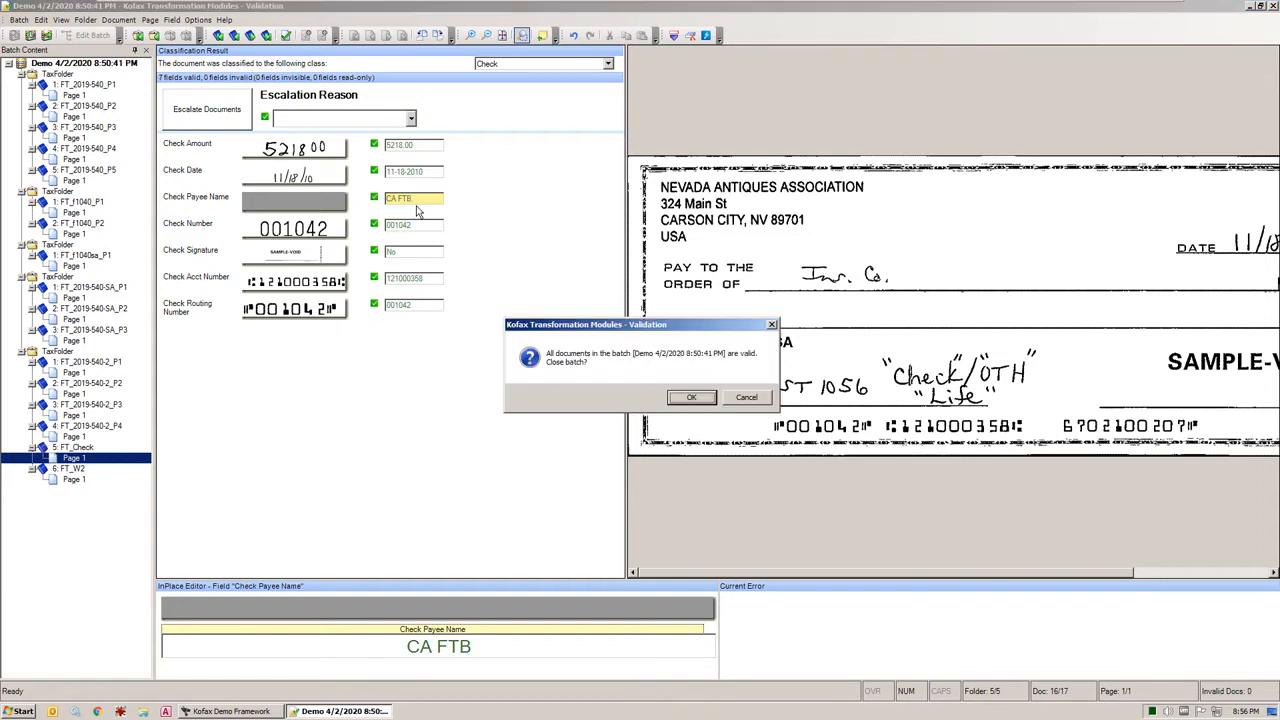
key(Return)
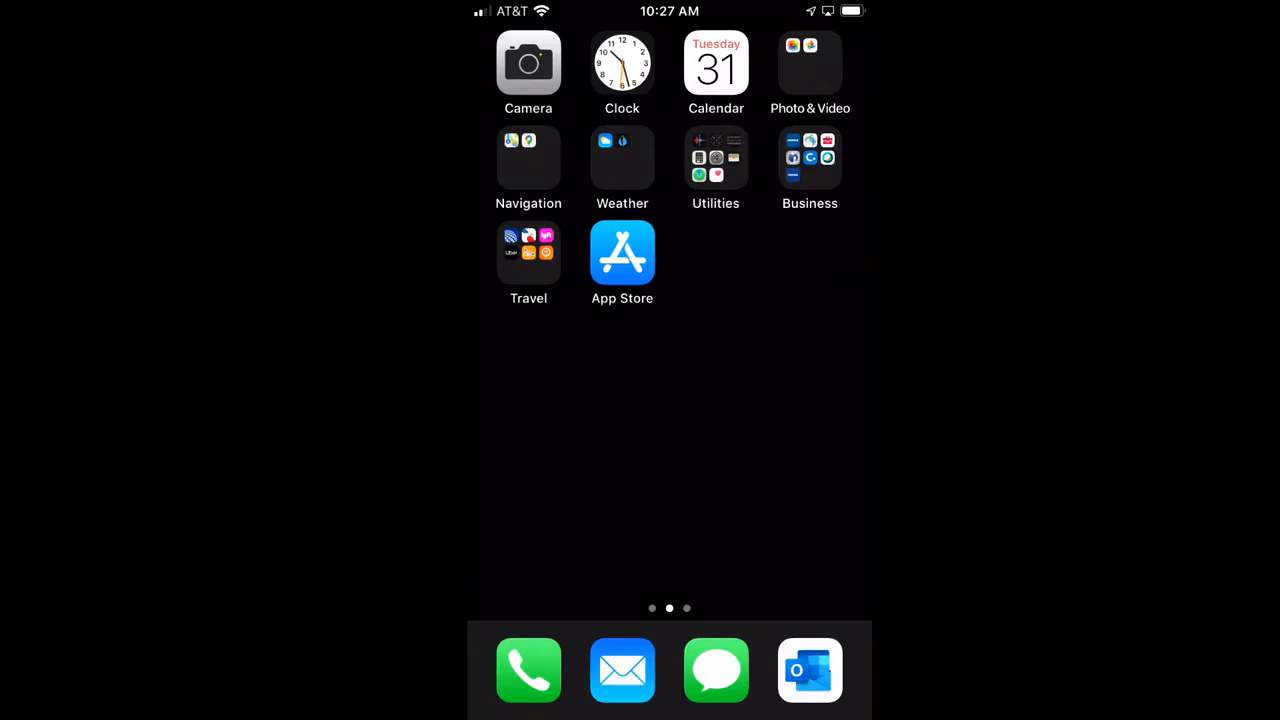
Switch to Kofax Mobile Capture on the phone, log in and photograph the tax return's first page with Capture in Color
click(810, 160)
click(566, 256)
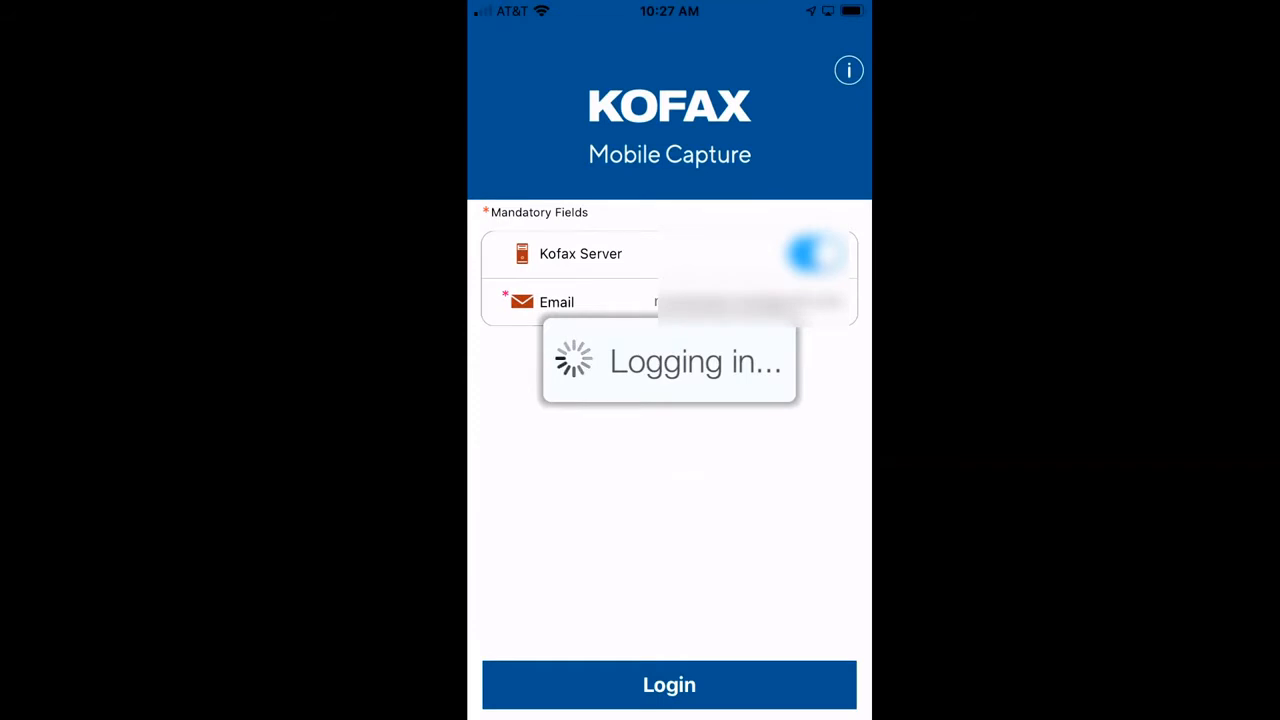
click(602, 187)
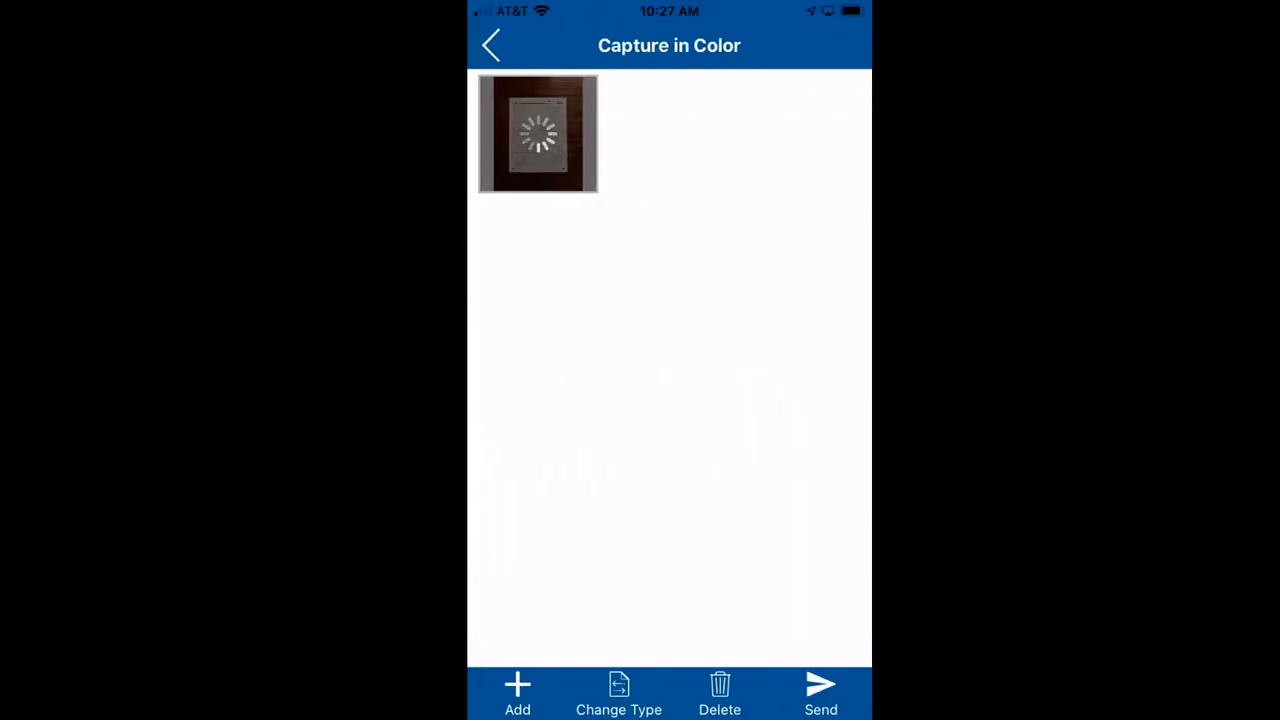
Inspect the processed image of the captured 540 2EZ first page up close and return to the page overview
click(538, 134)
double_click(745, 345)
drag(600, 280, 813, 492)
drag(600, 350, 774, 346)
scroll(669, 368, down, 5)
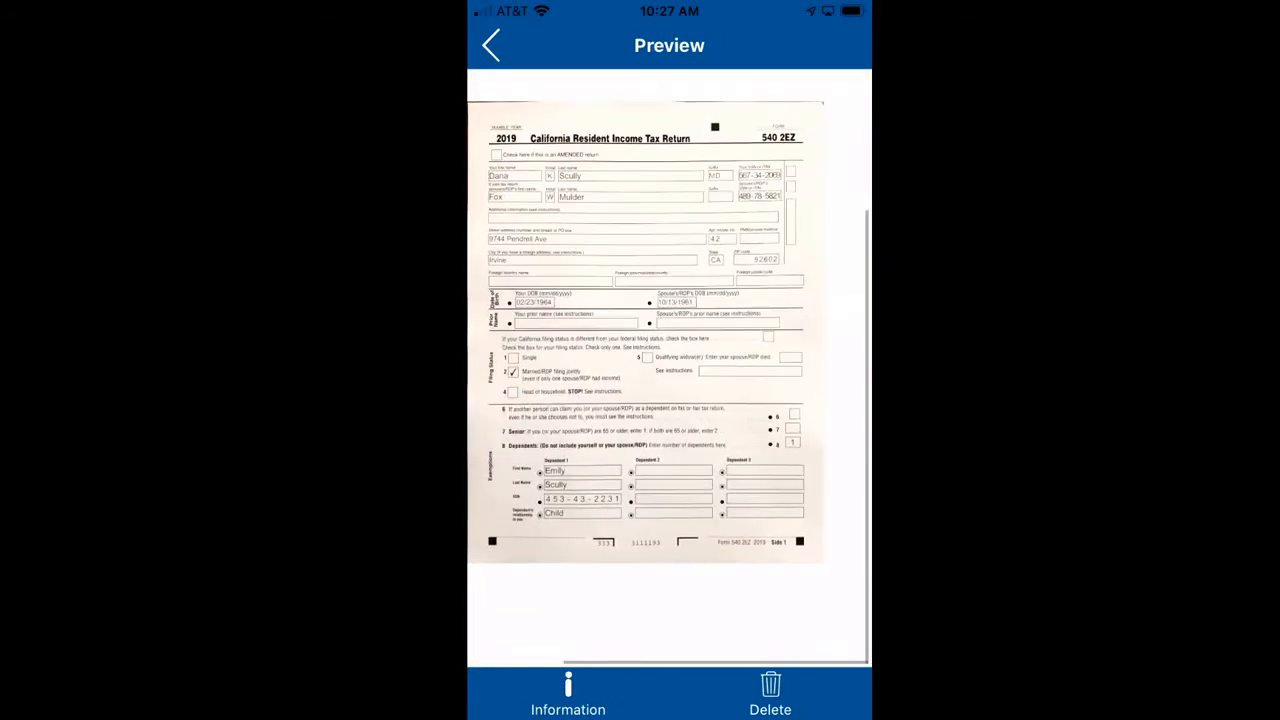
click(491, 45)
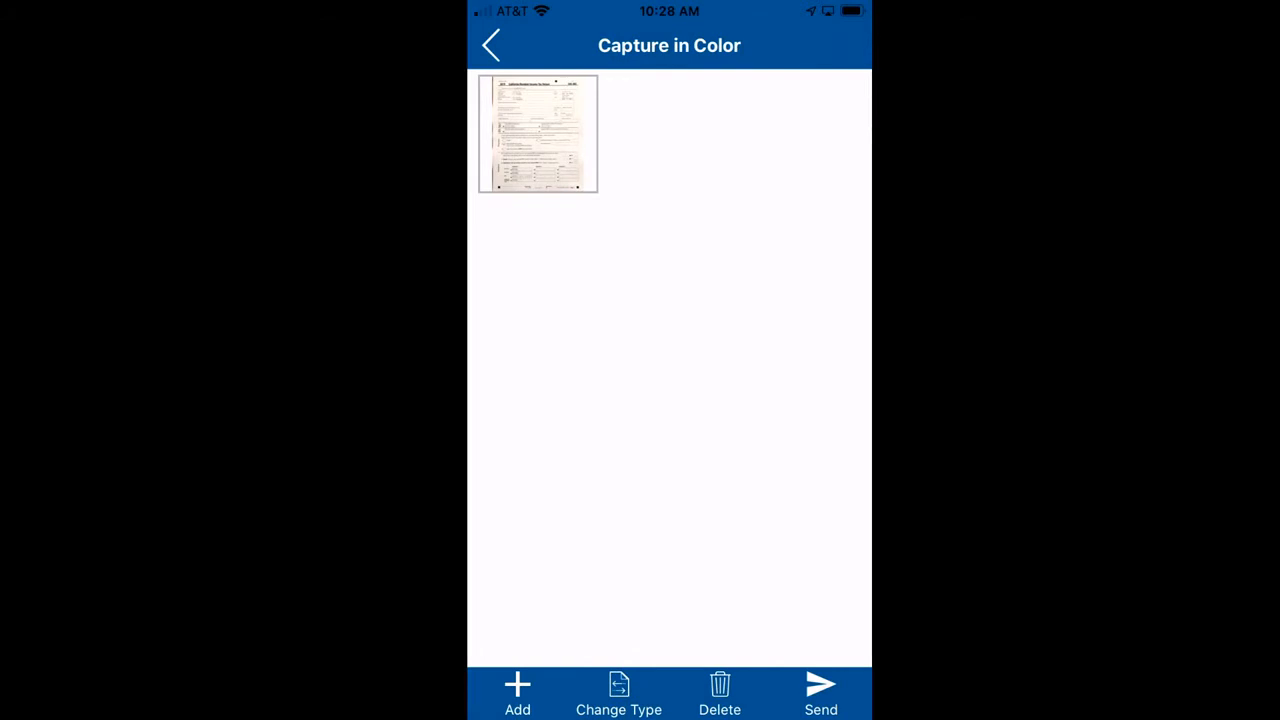
Photograph and add the next three pages of the California 540 2EZ return to the color capture
click(517, 690)
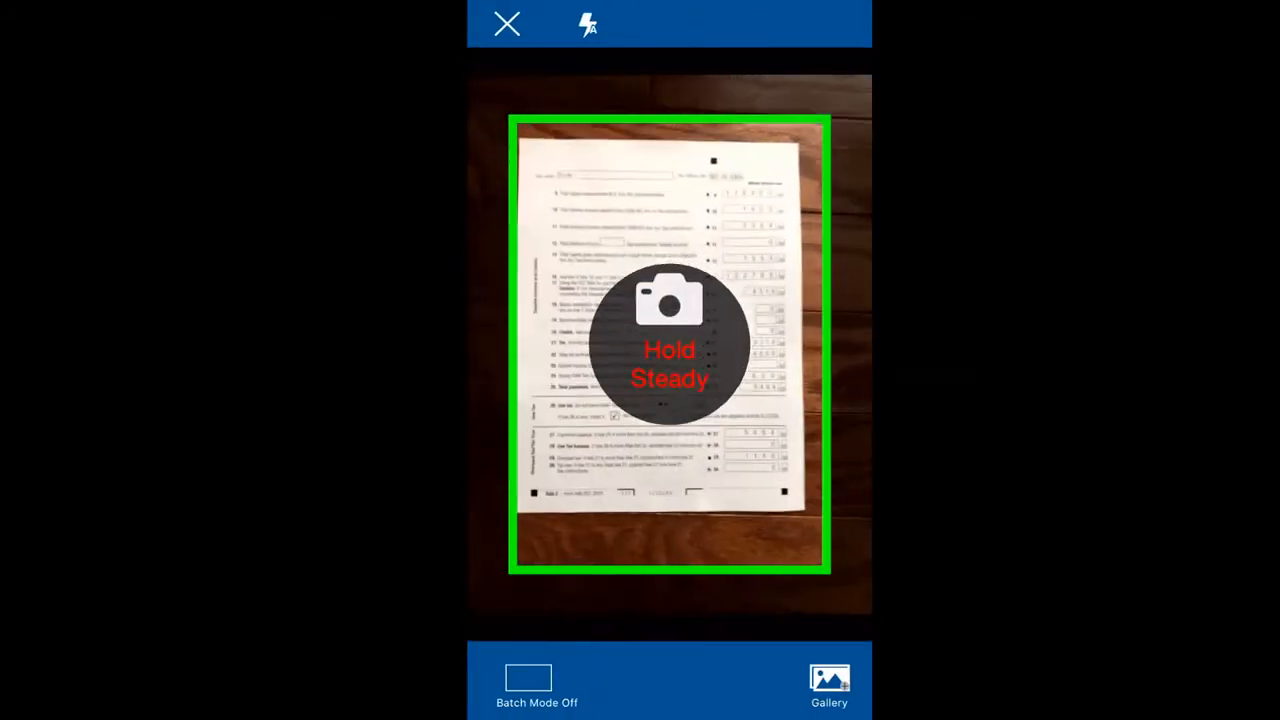
click(804, 690)
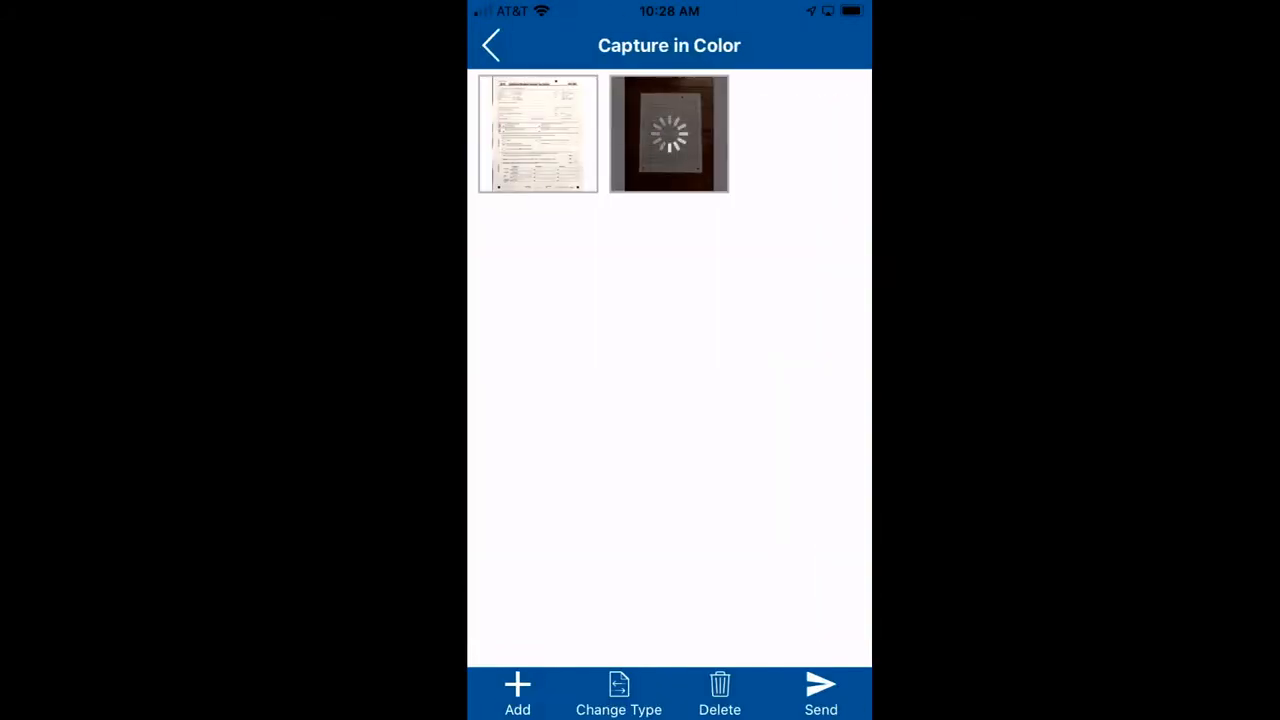
click(517, 690)
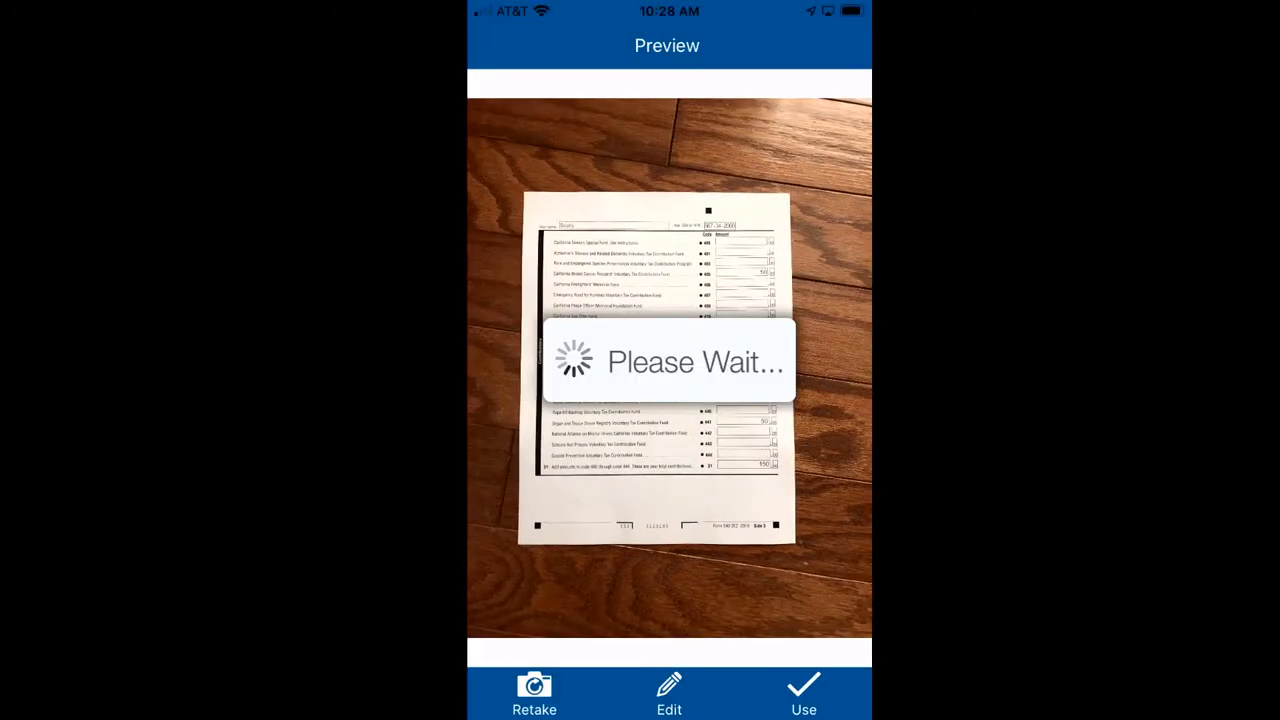
click(804, 690)
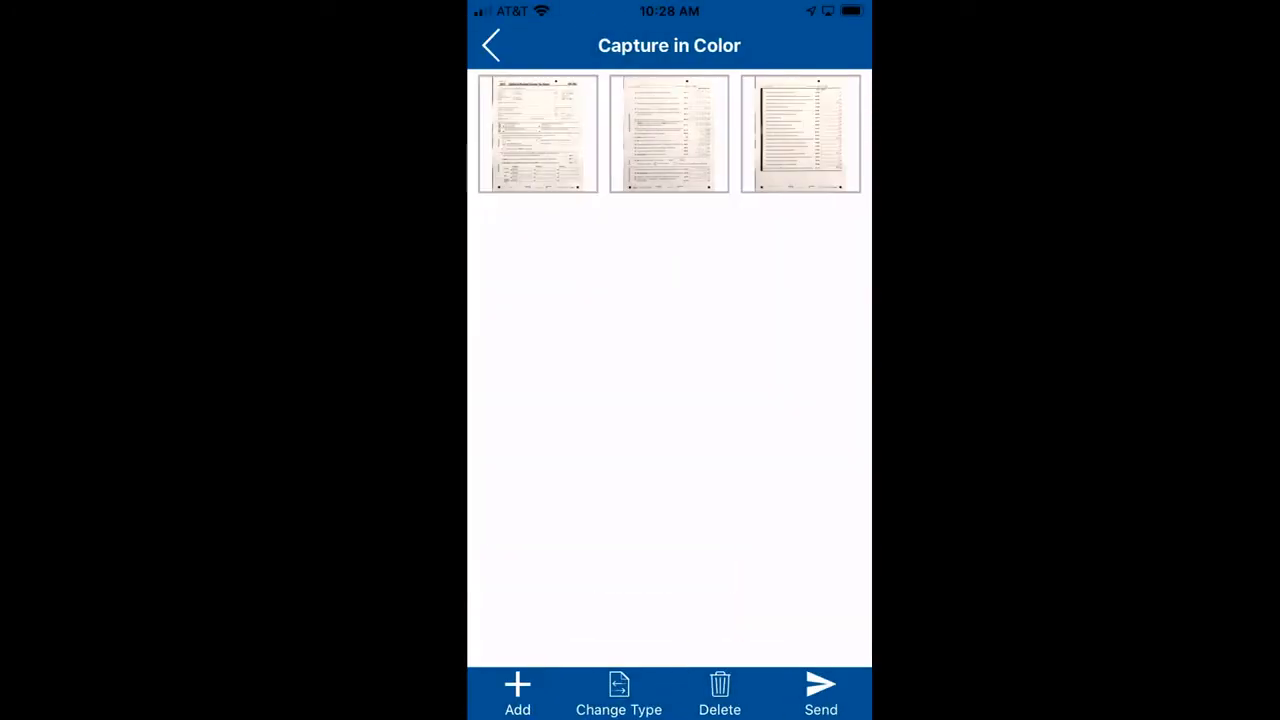
click(517, 690)
click(804, 690)
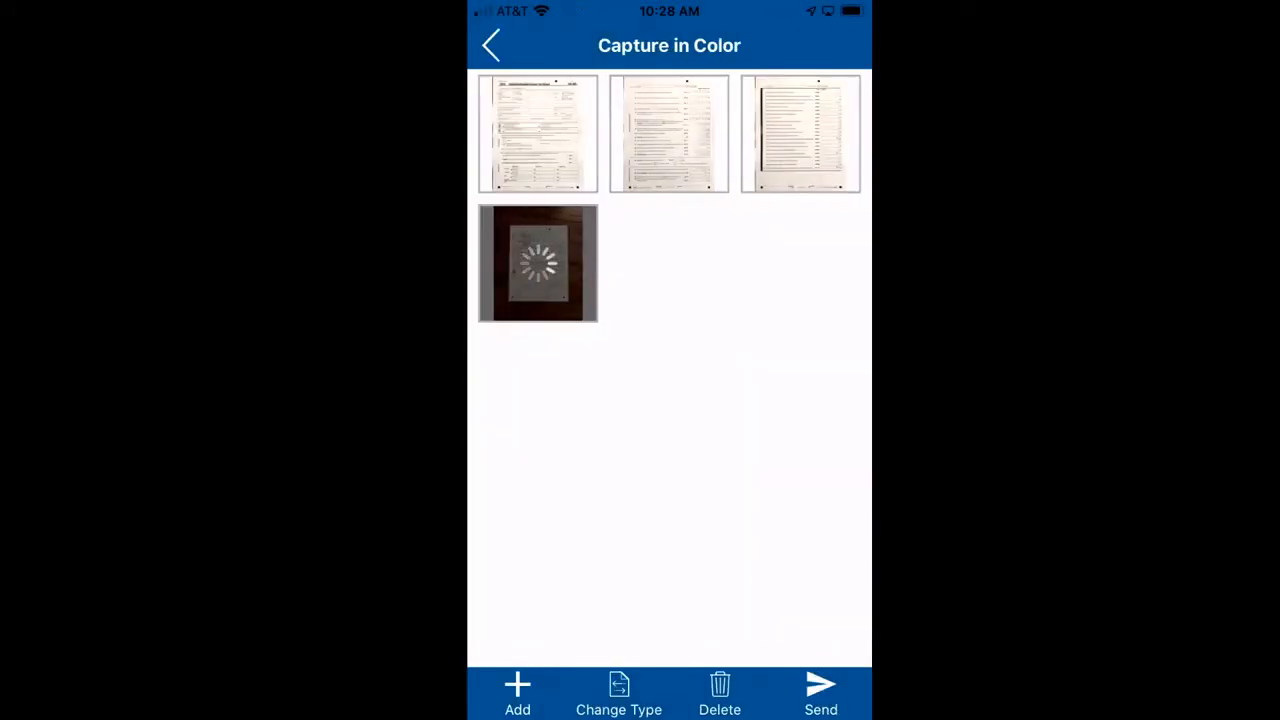
Photograph and add the three pages of the California Adjustments schedule to the color capture
click(517, 690)
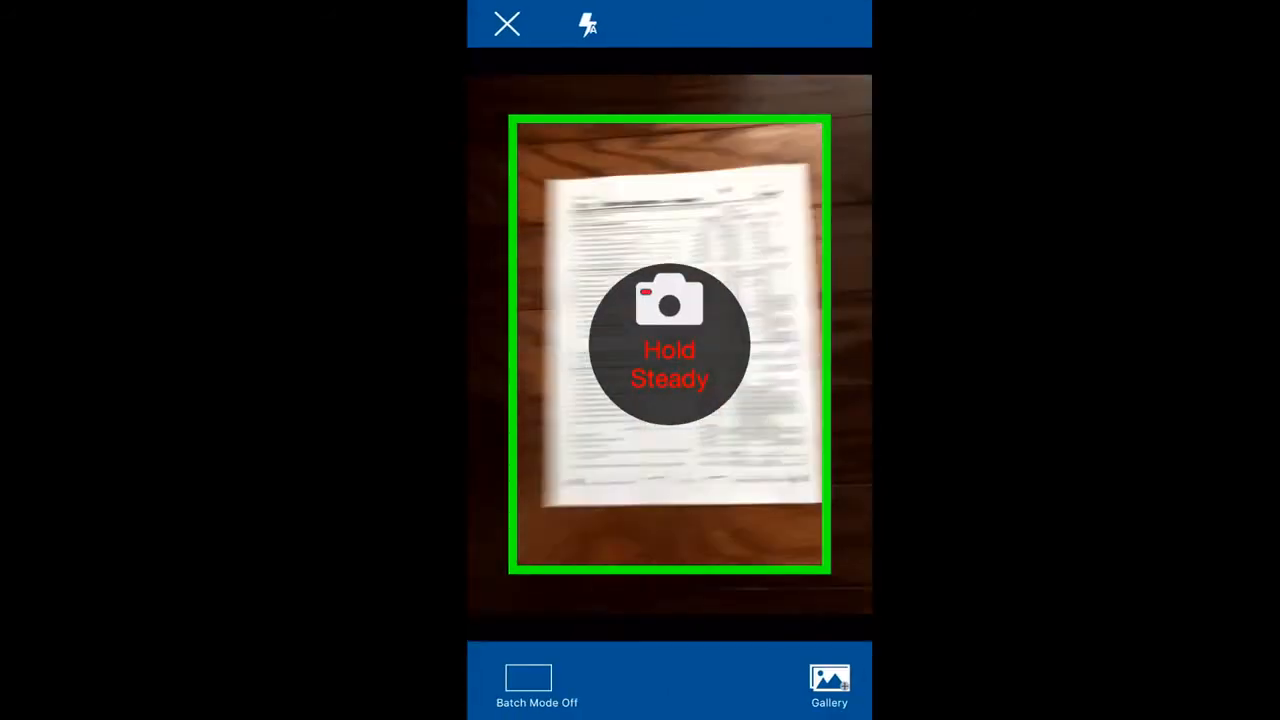
click(804, 690)
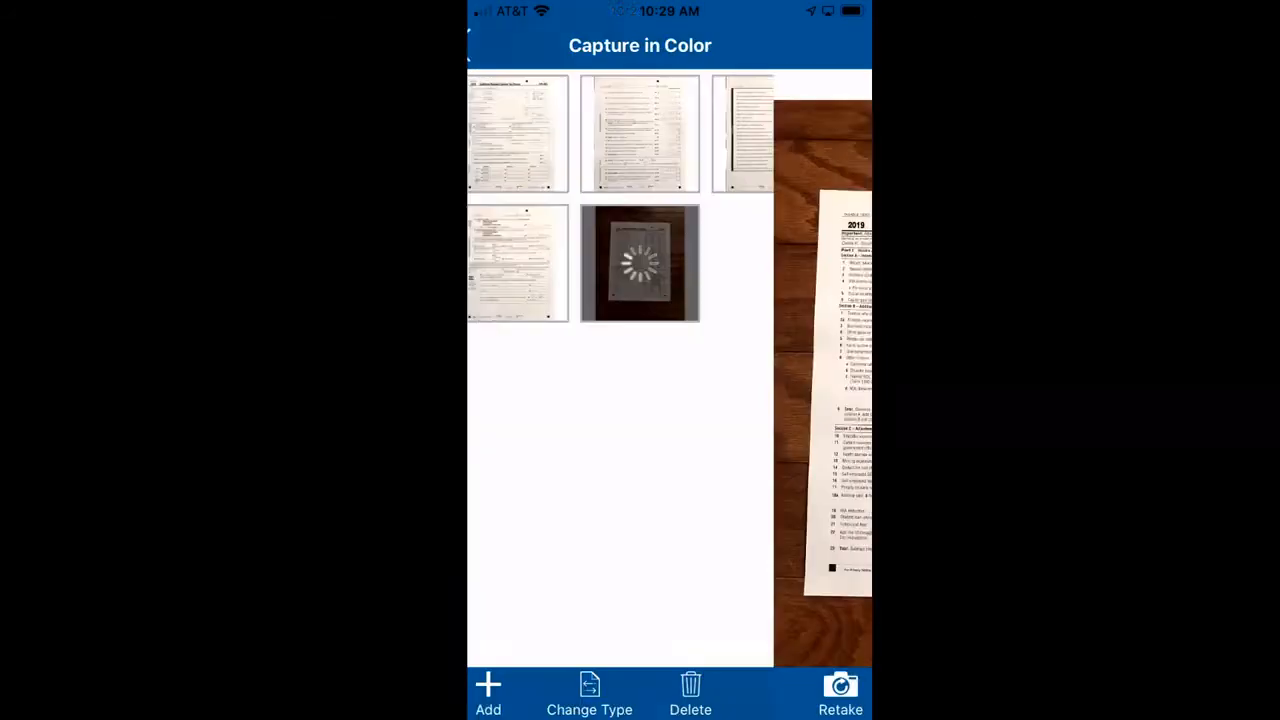
click(517, 690)
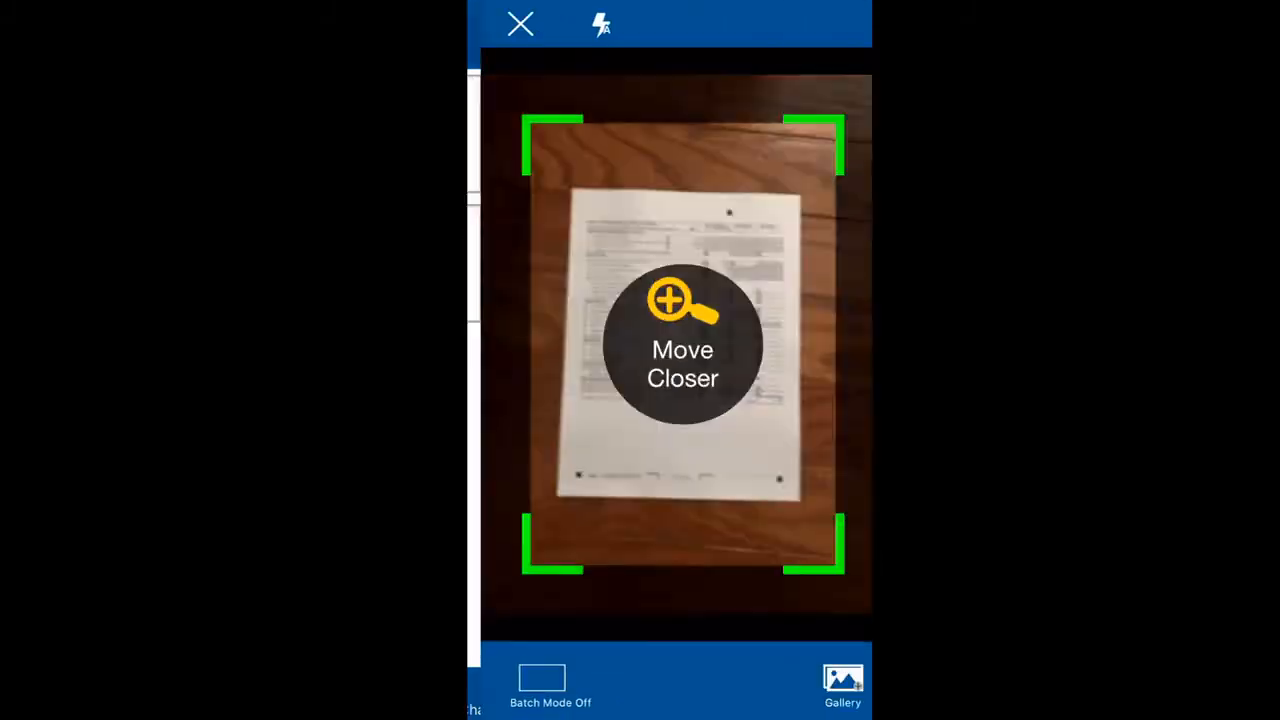
click(804, 690)
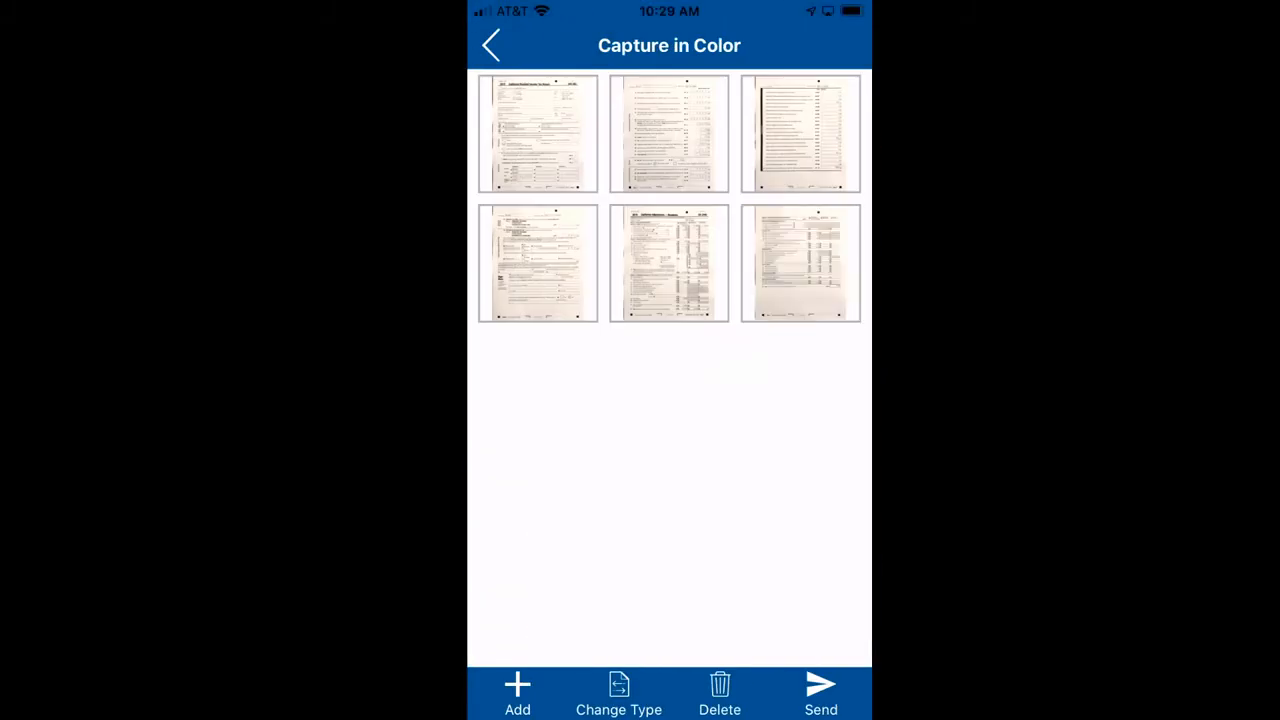
click(517, 690)
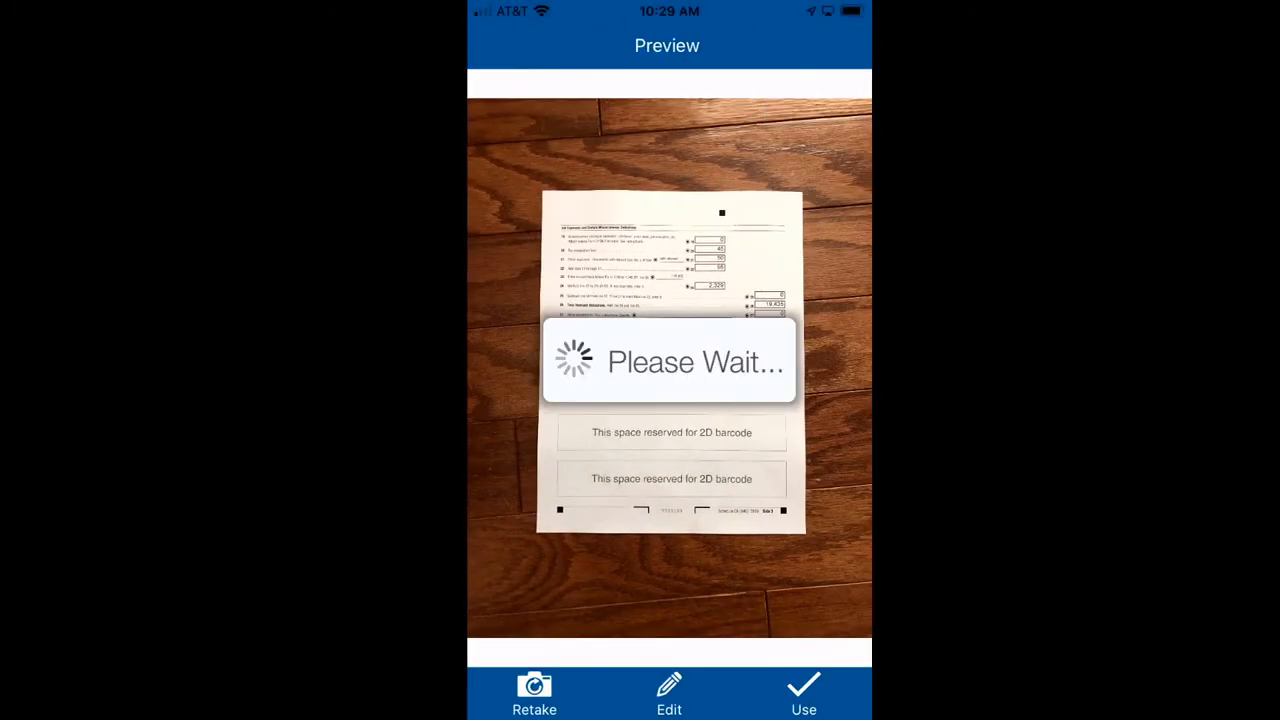
click(804, 690)
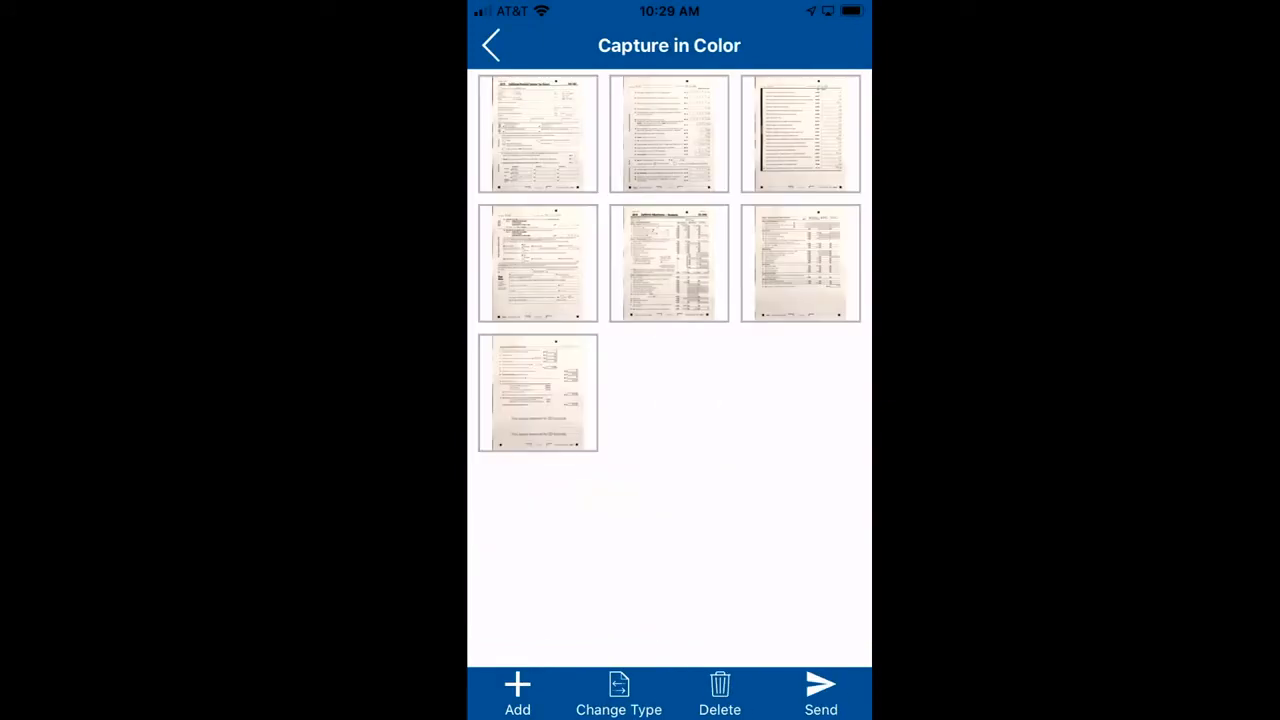
Photograph and add both pages of Form 1040 to the color capture, retaking the first page's photo twice
click(517, 690)
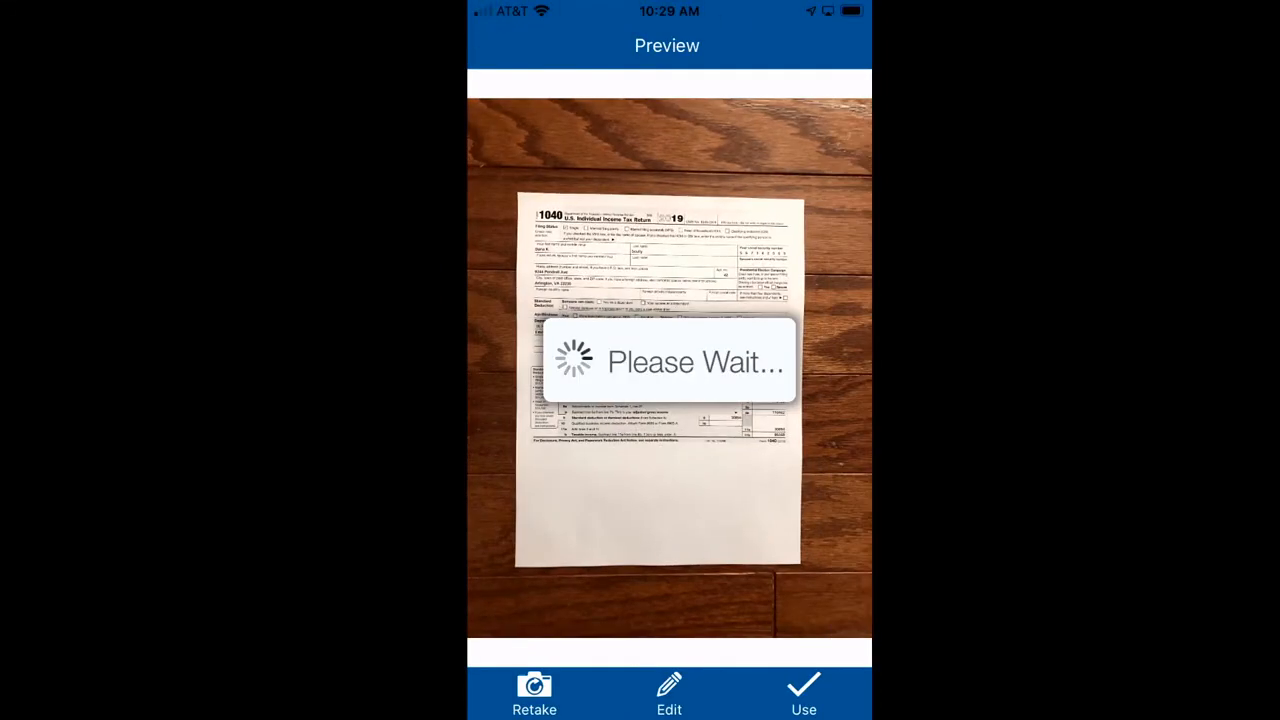
click(534, 690)
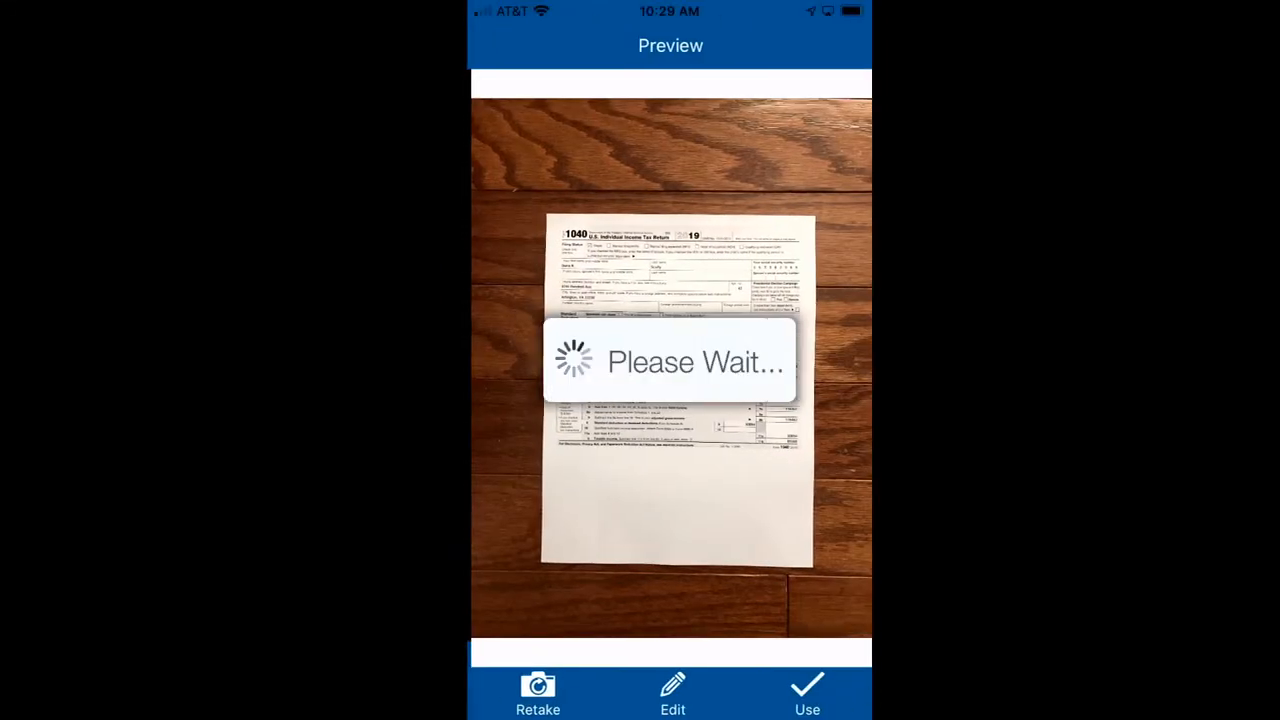
click(534, 690)
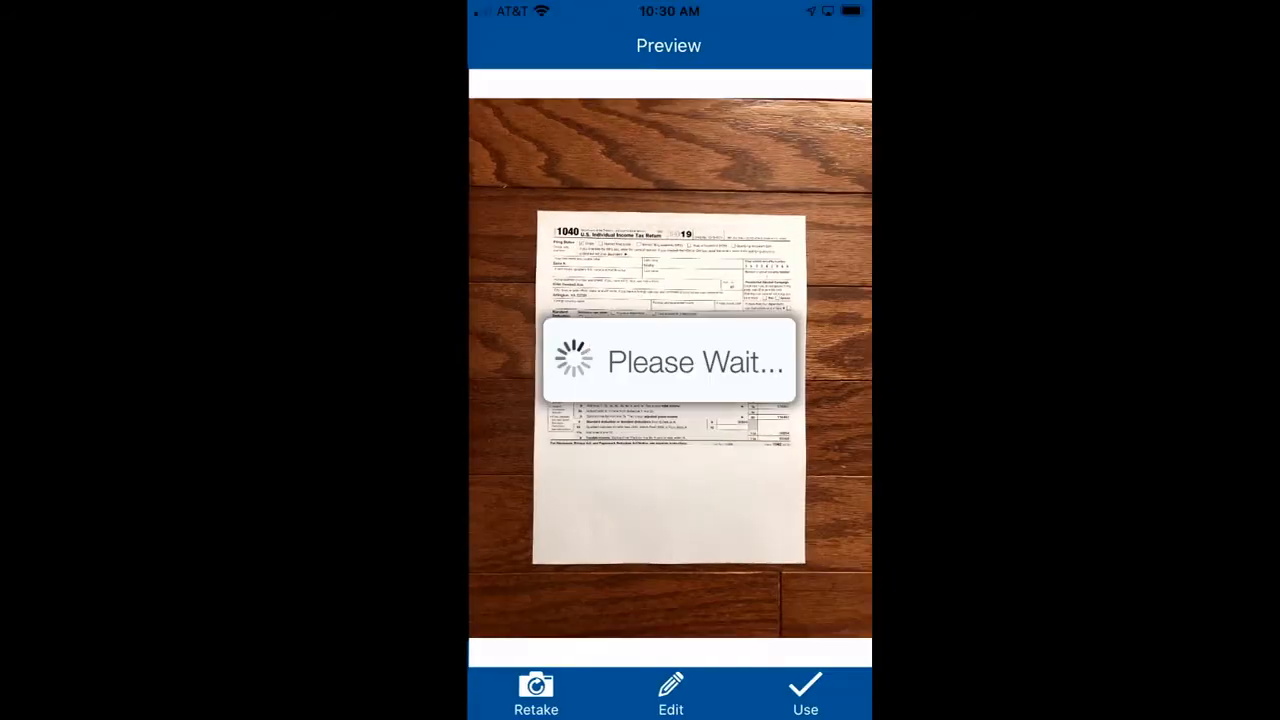
click(804, 690)
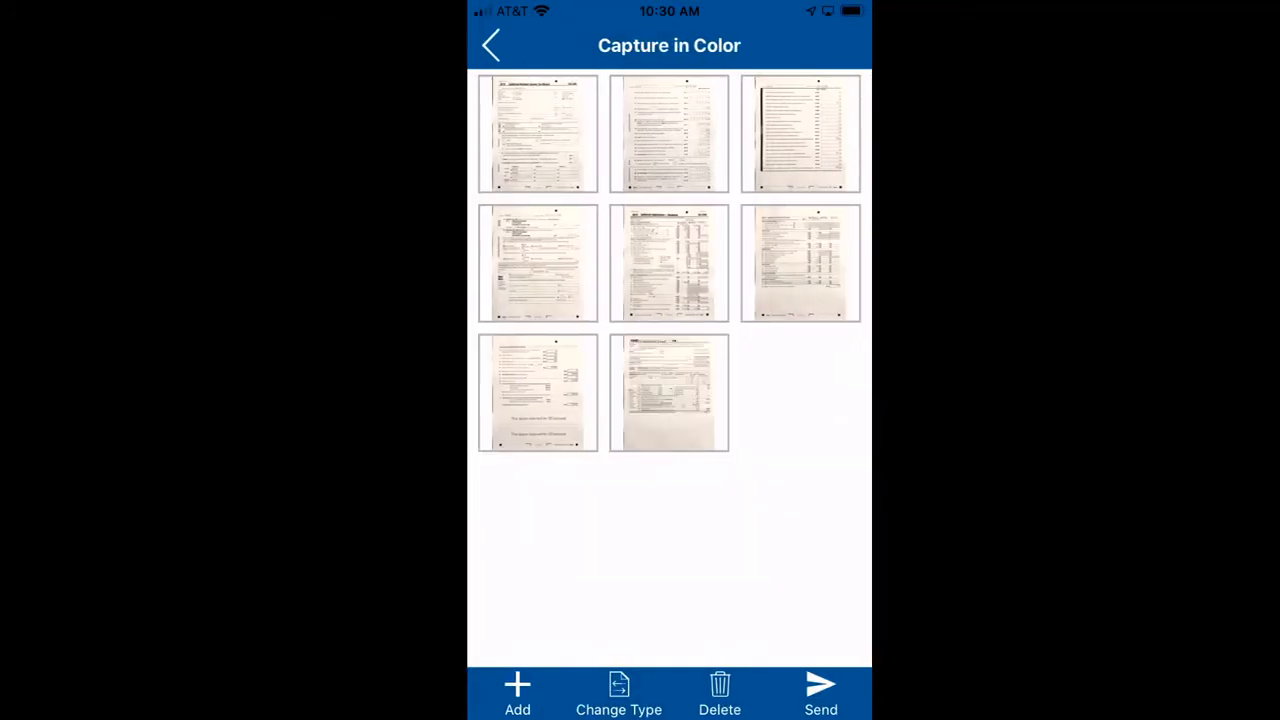
click(517, 690)
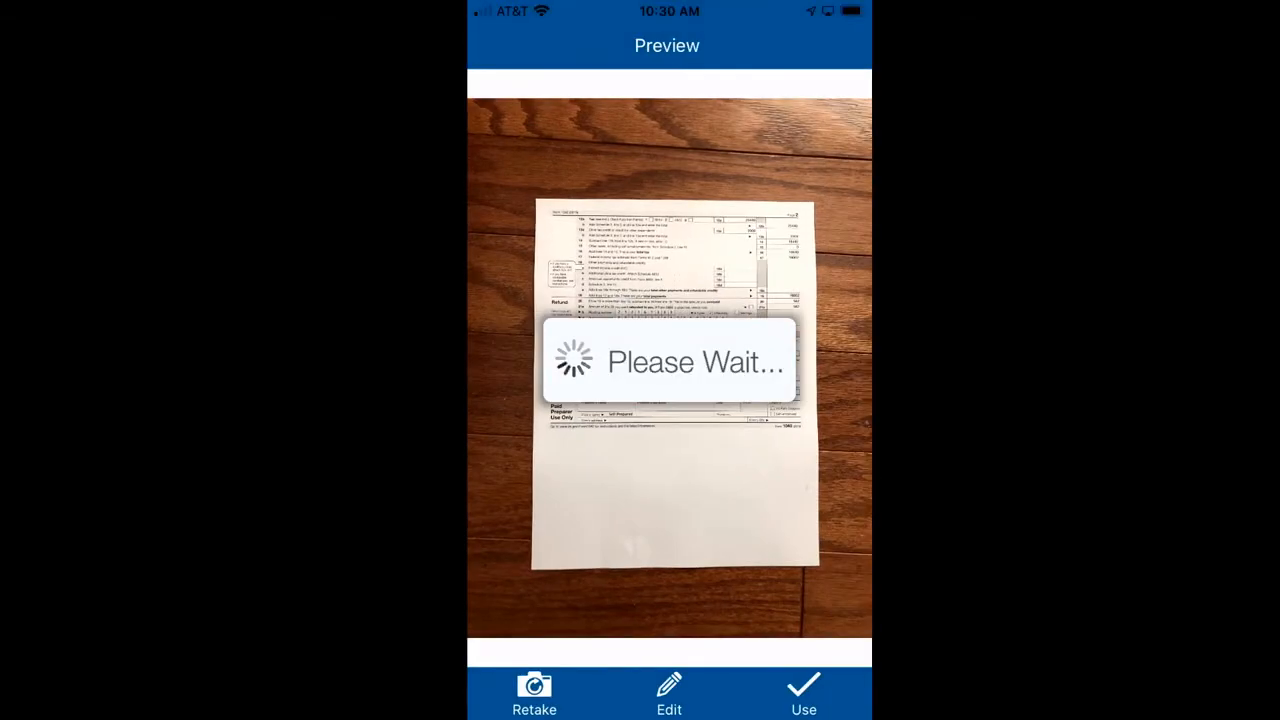
click(804, 690)
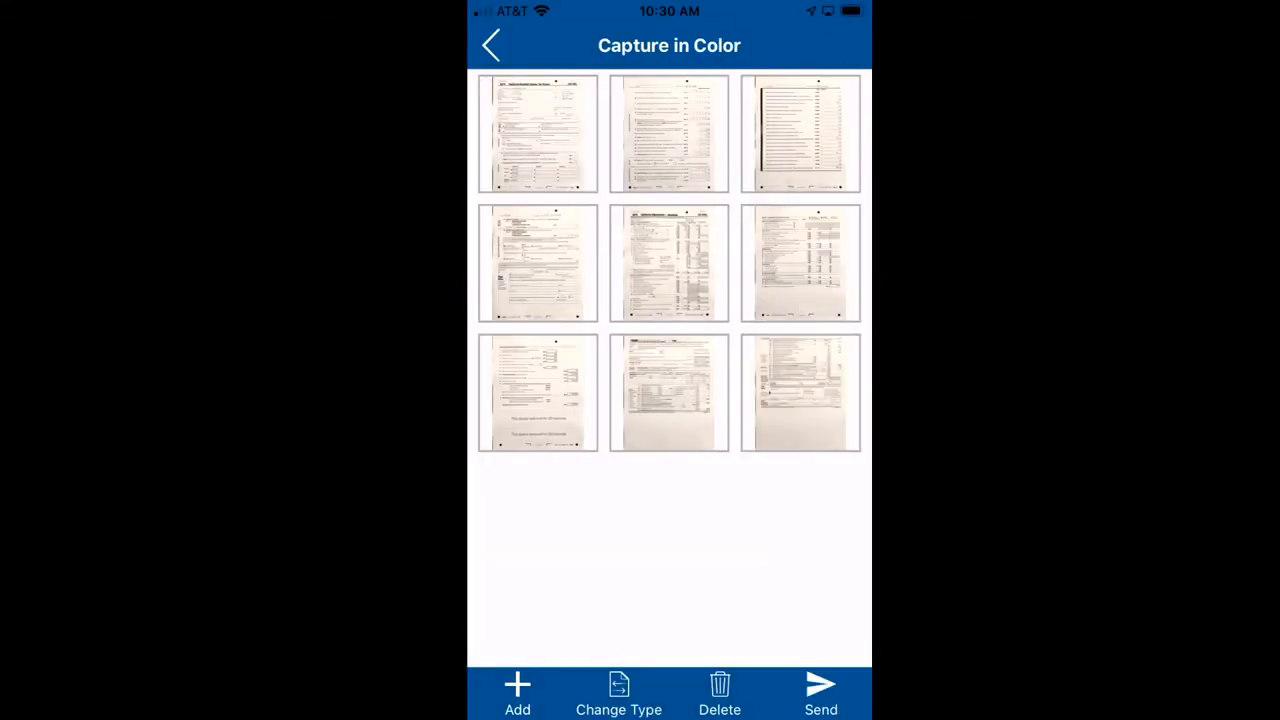
Photograph and add the Schedule A Itemized Deductions page to the color capture and send the completed capture
click(517, 690)
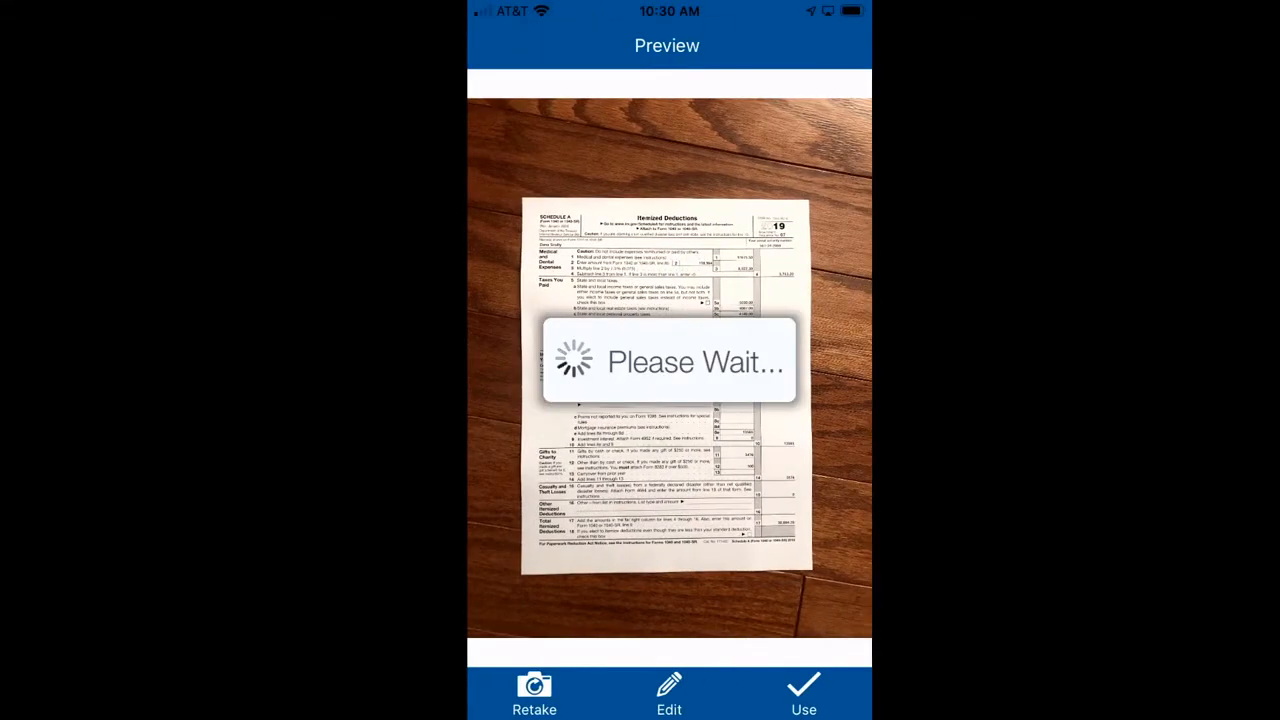
click(804, 690)
click(820, 692)
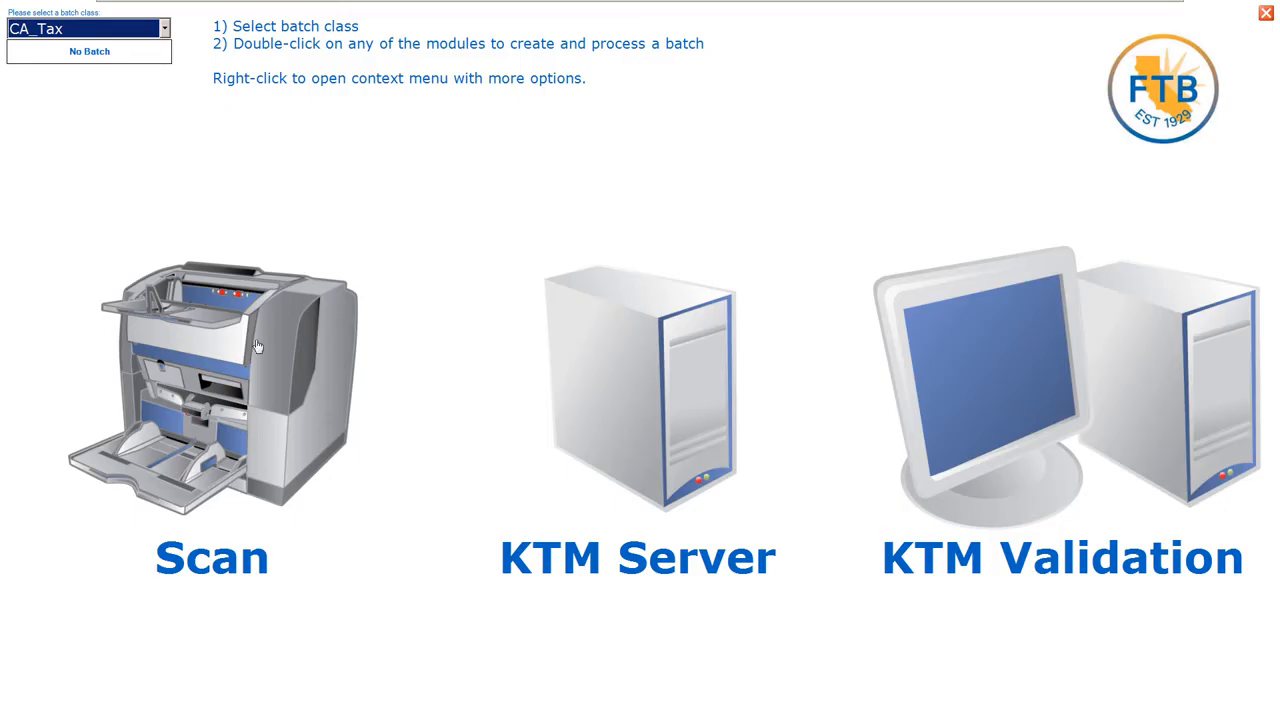
Create a CA_Tax batch in the Scan module and import 6.tif through 15.tif from the Mobile folder
click(229, 350)
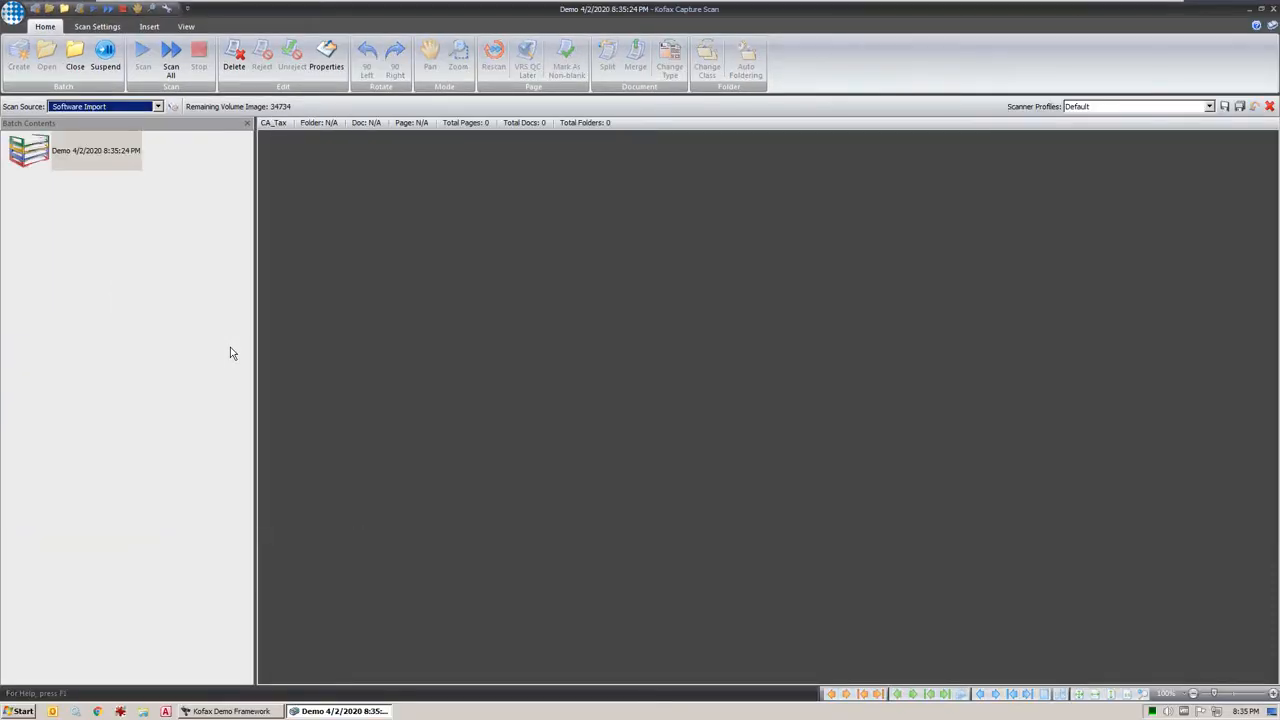
click(171, 66)
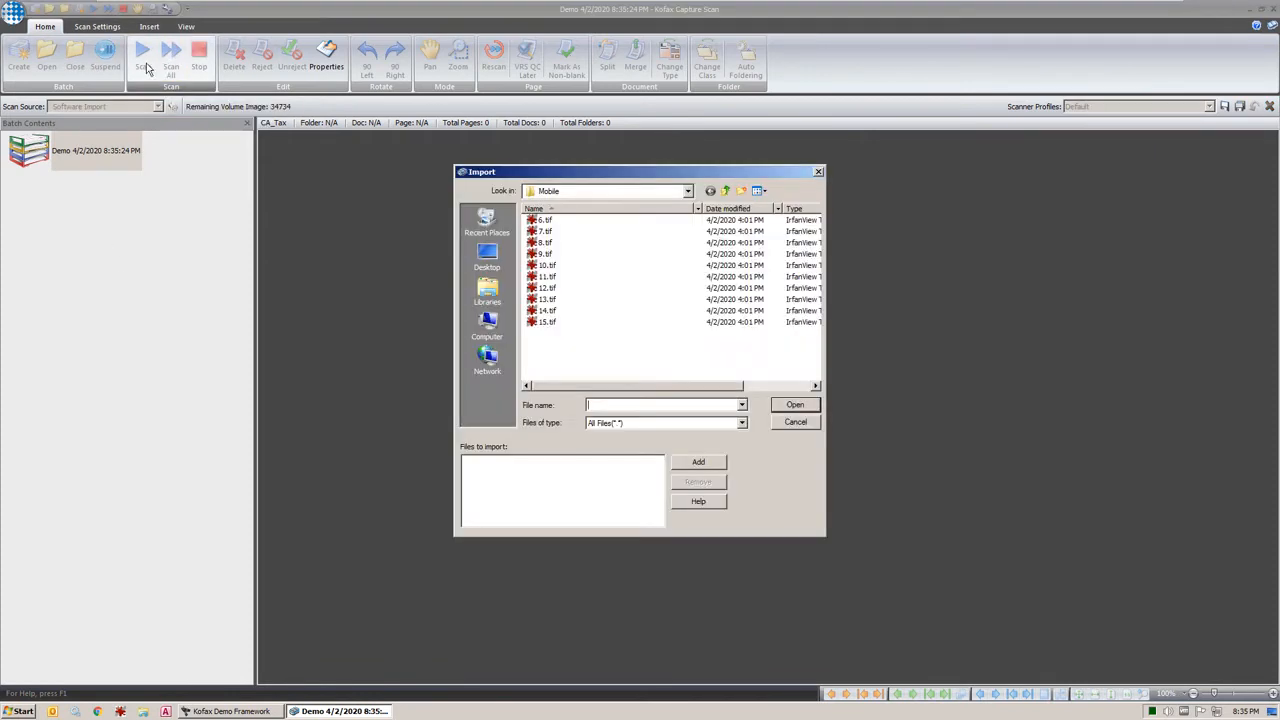
click(542, 221)
click(542, 222)
shift+click(548, 323)
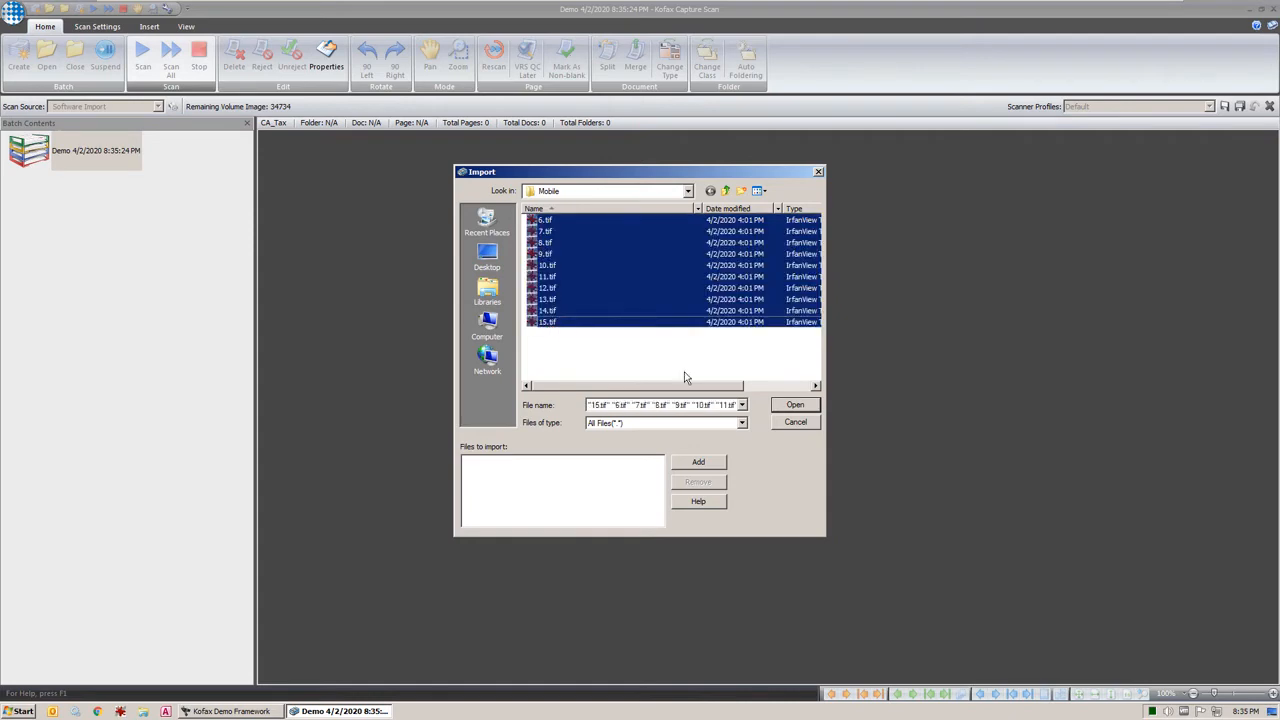
click(797, 408)
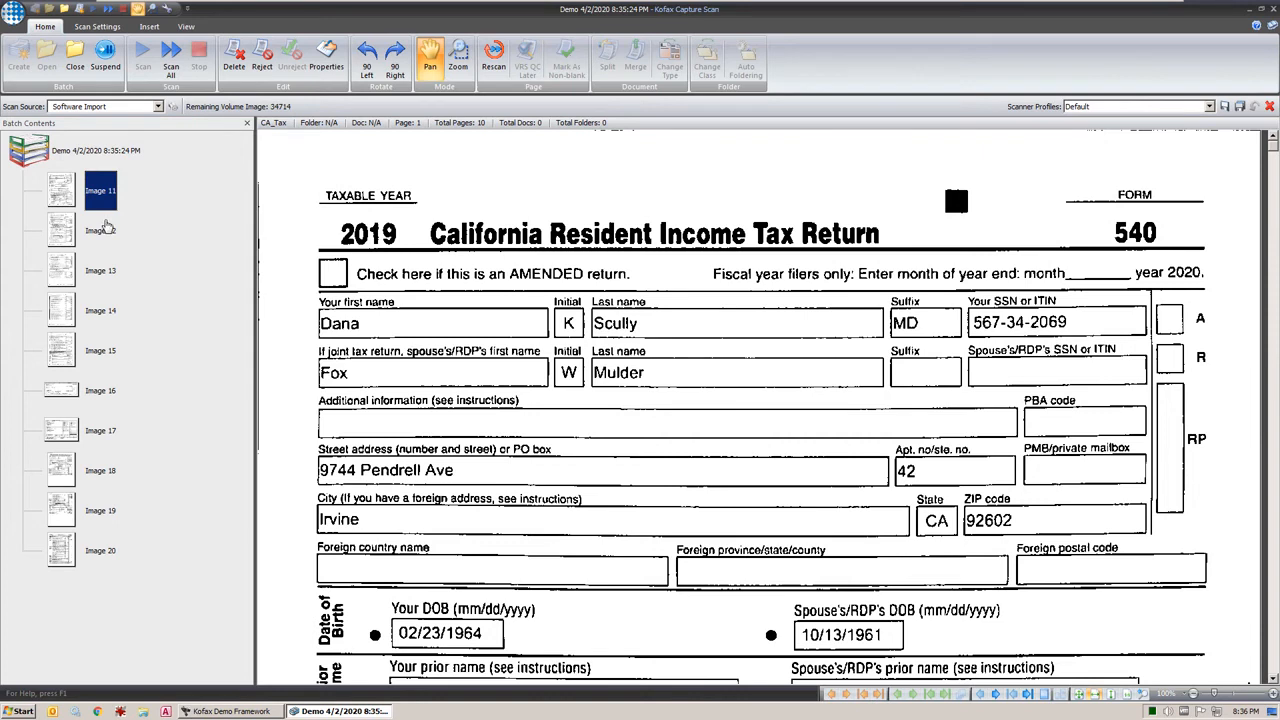
Examine the imported California 540 pages, the check and the W-2 in the new batch
click(103, 230)
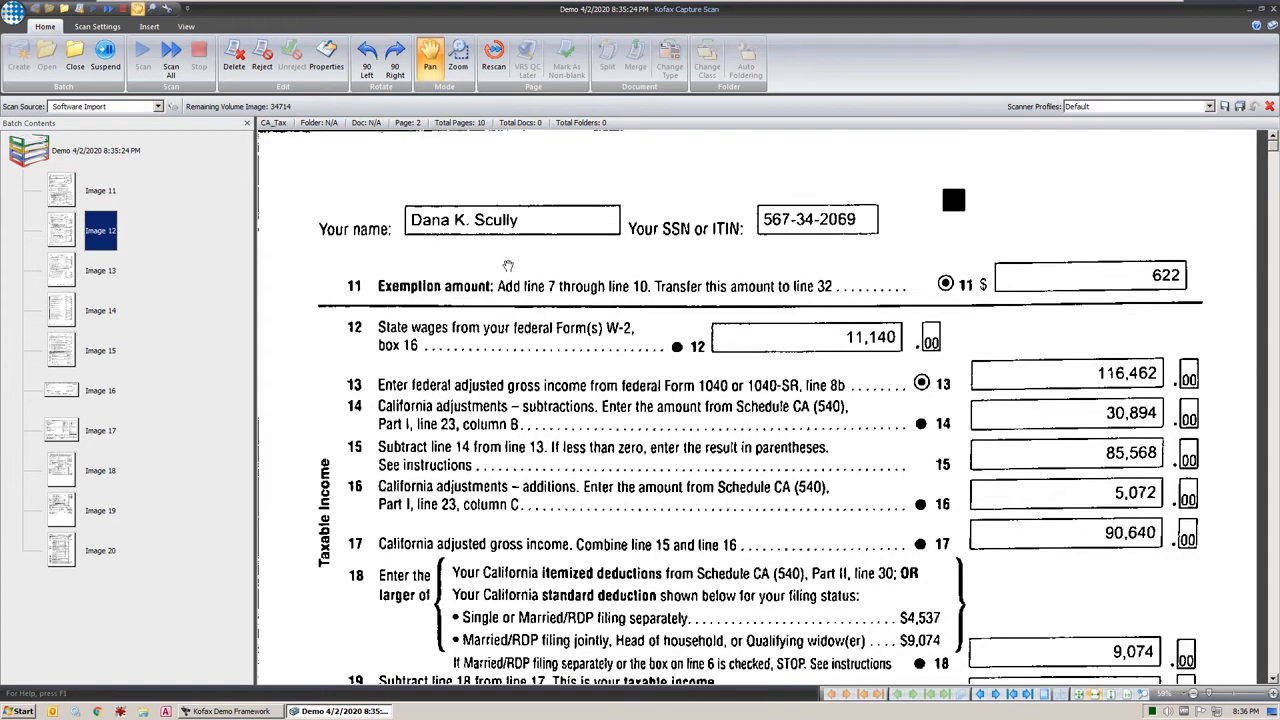
click(116, 272)
click(101, 313)
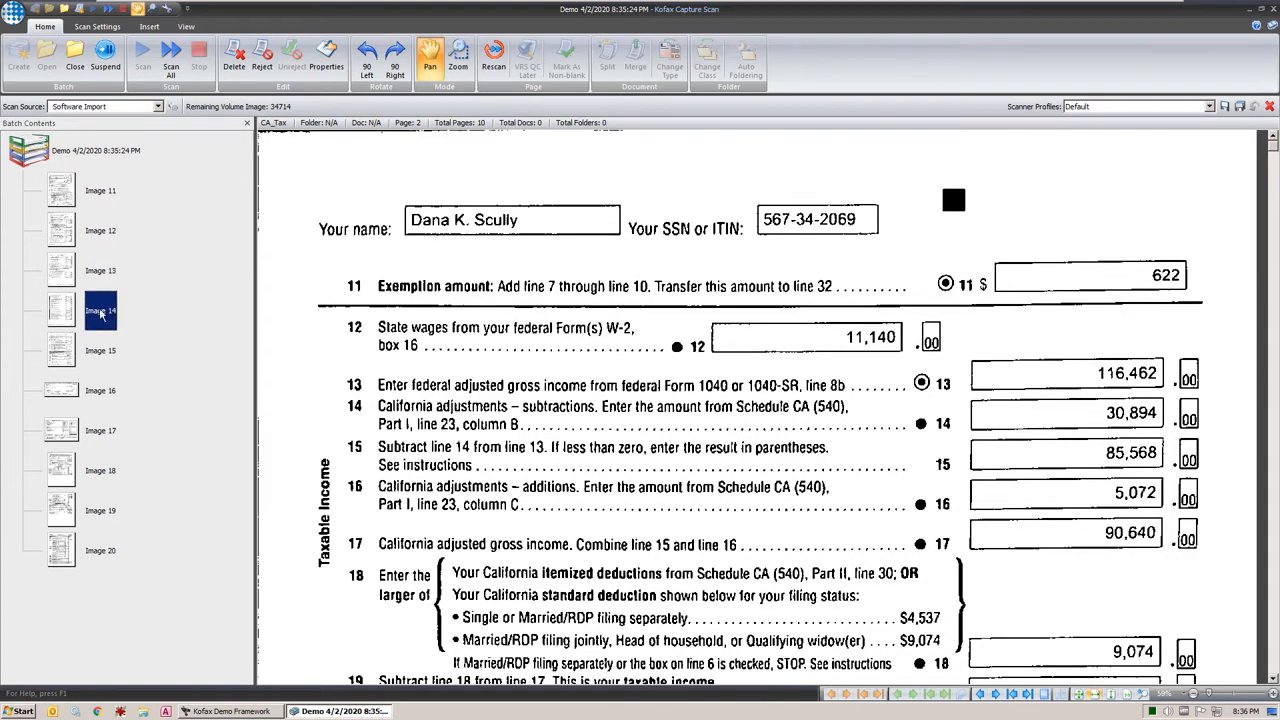
click(89, 362)
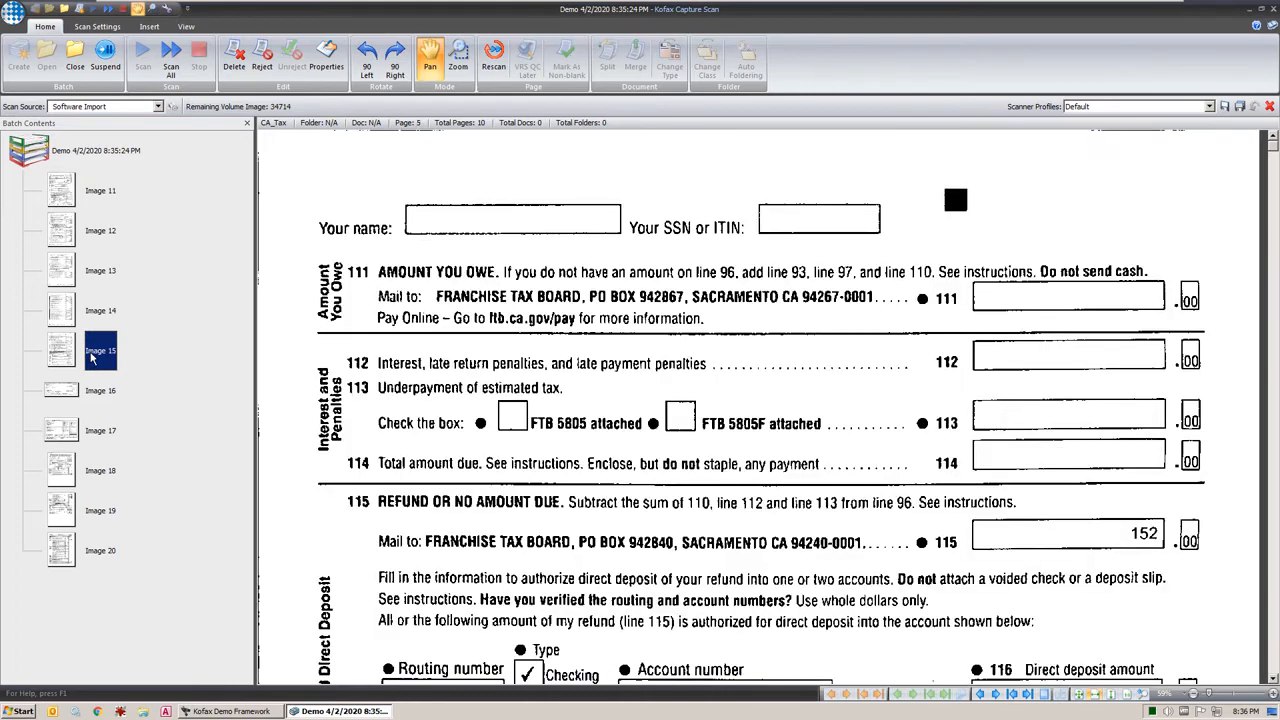
click(88, 388)
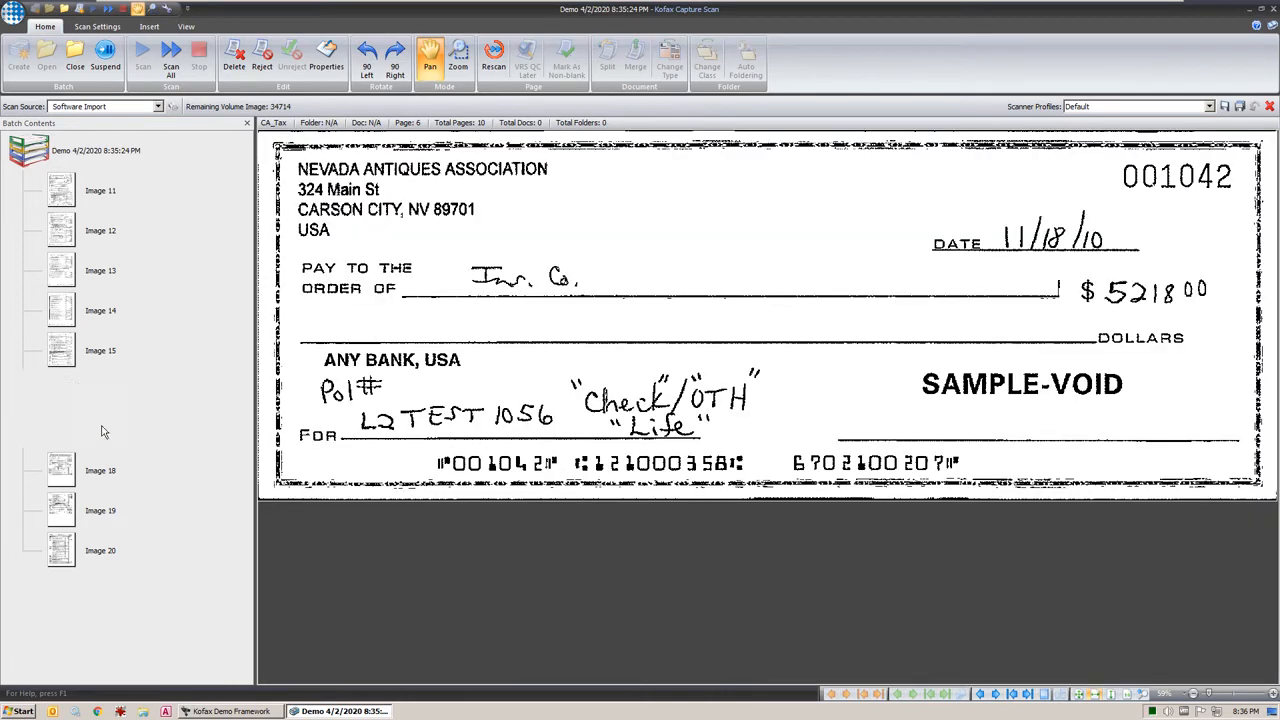
click(105, 428)
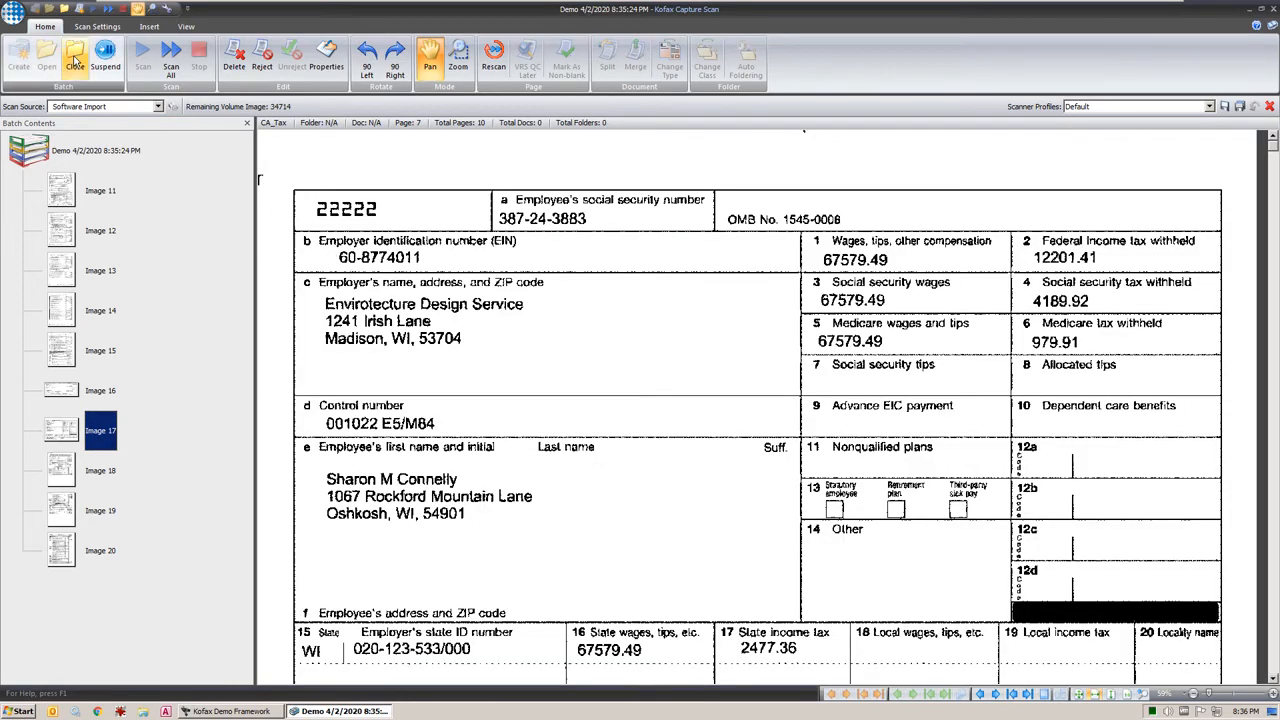
Close the scanned batch and run it through KTM Server into KTM Validation
click(75, 60)
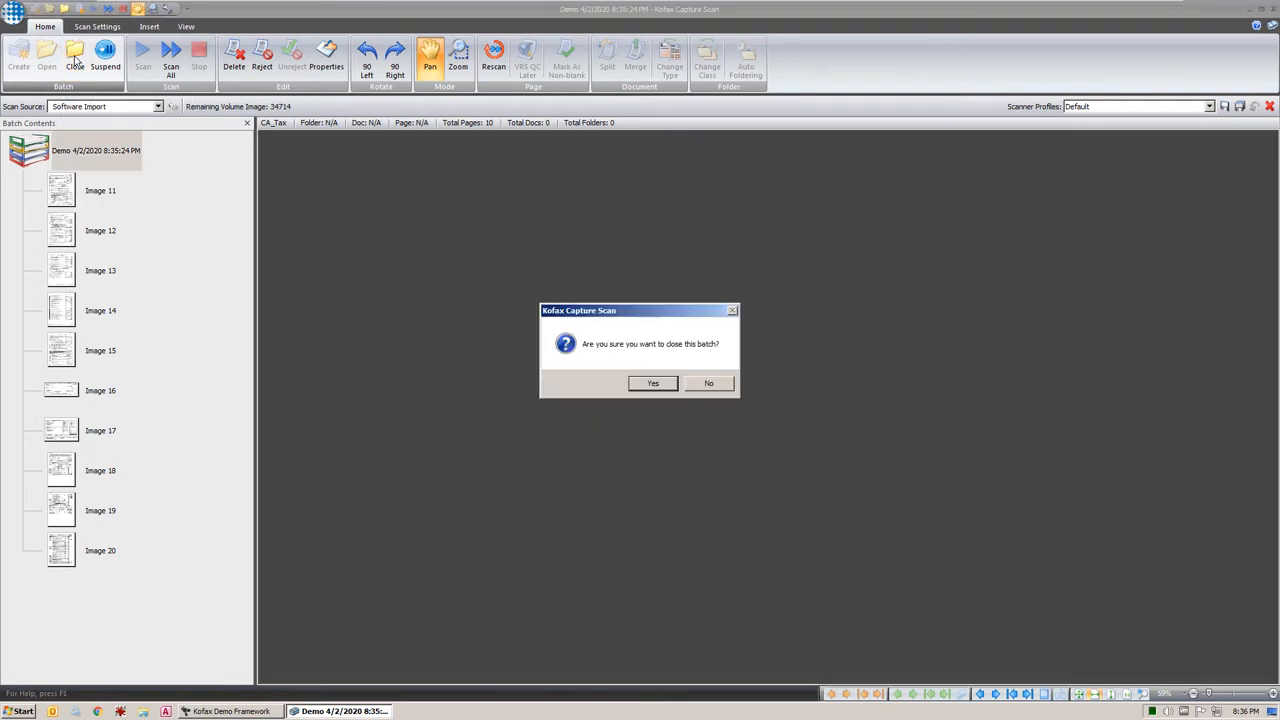
click(650, 386)
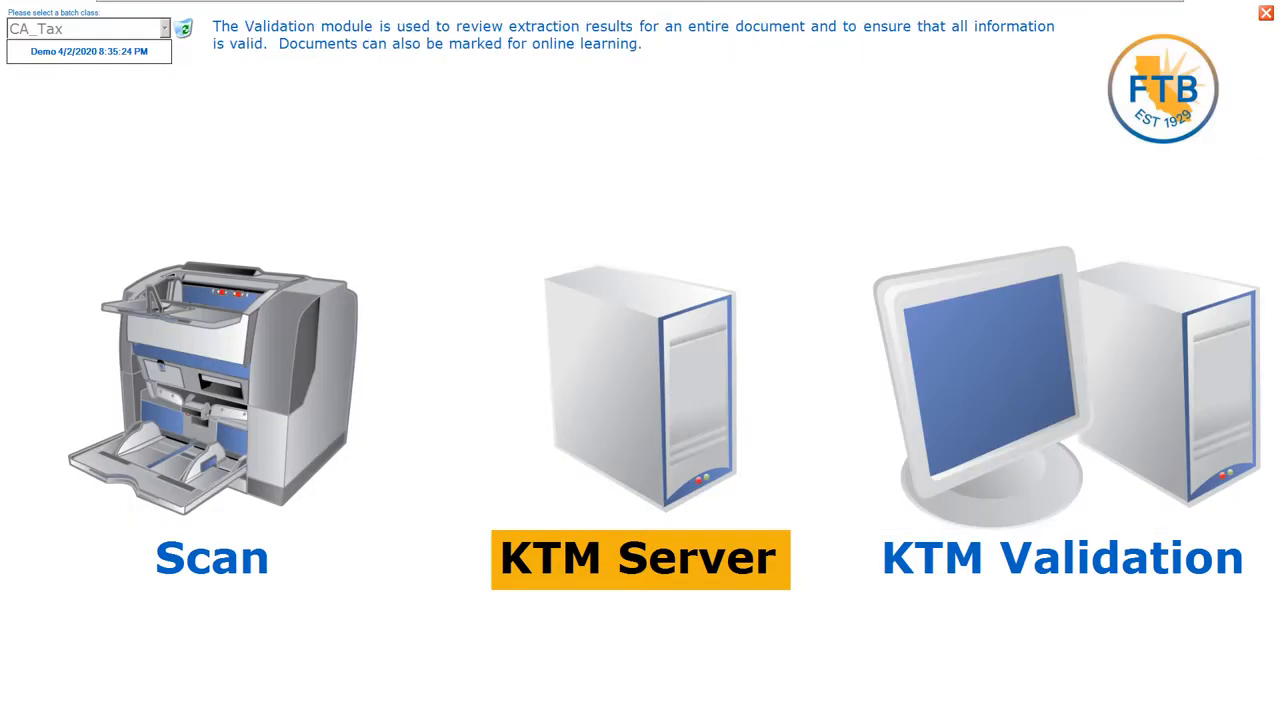
click(646, 385)
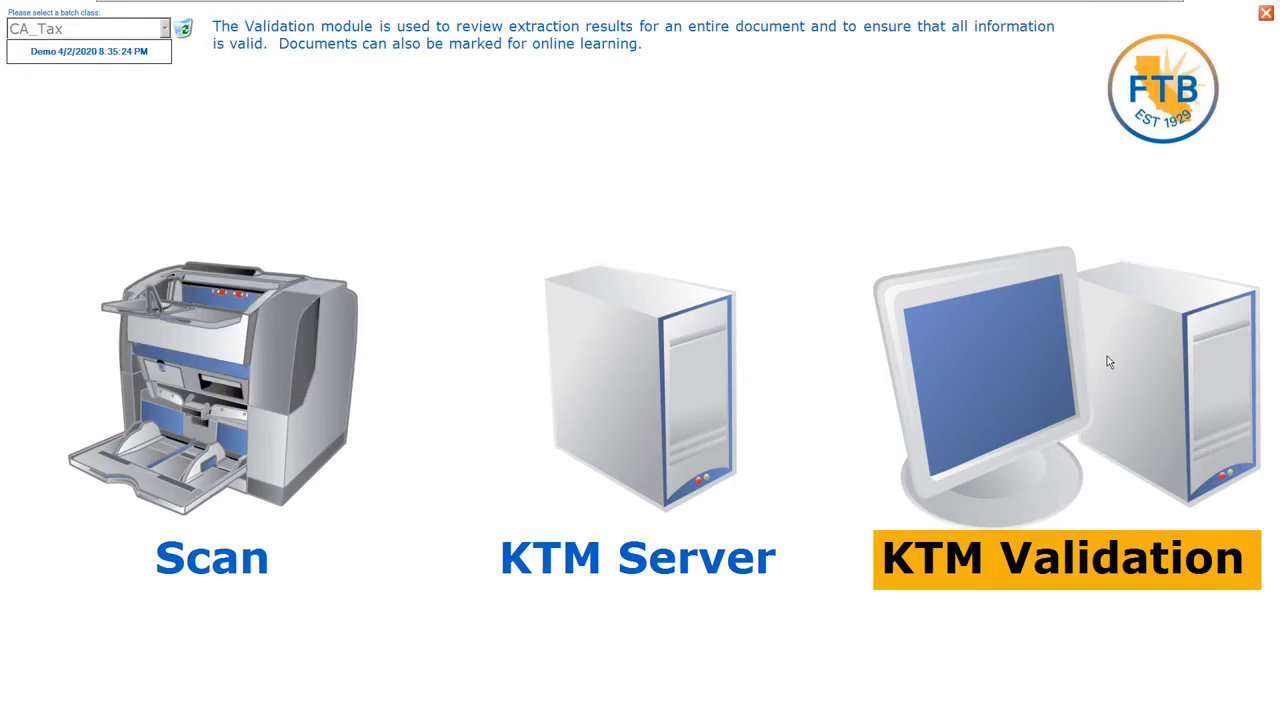
click(1108, 361)
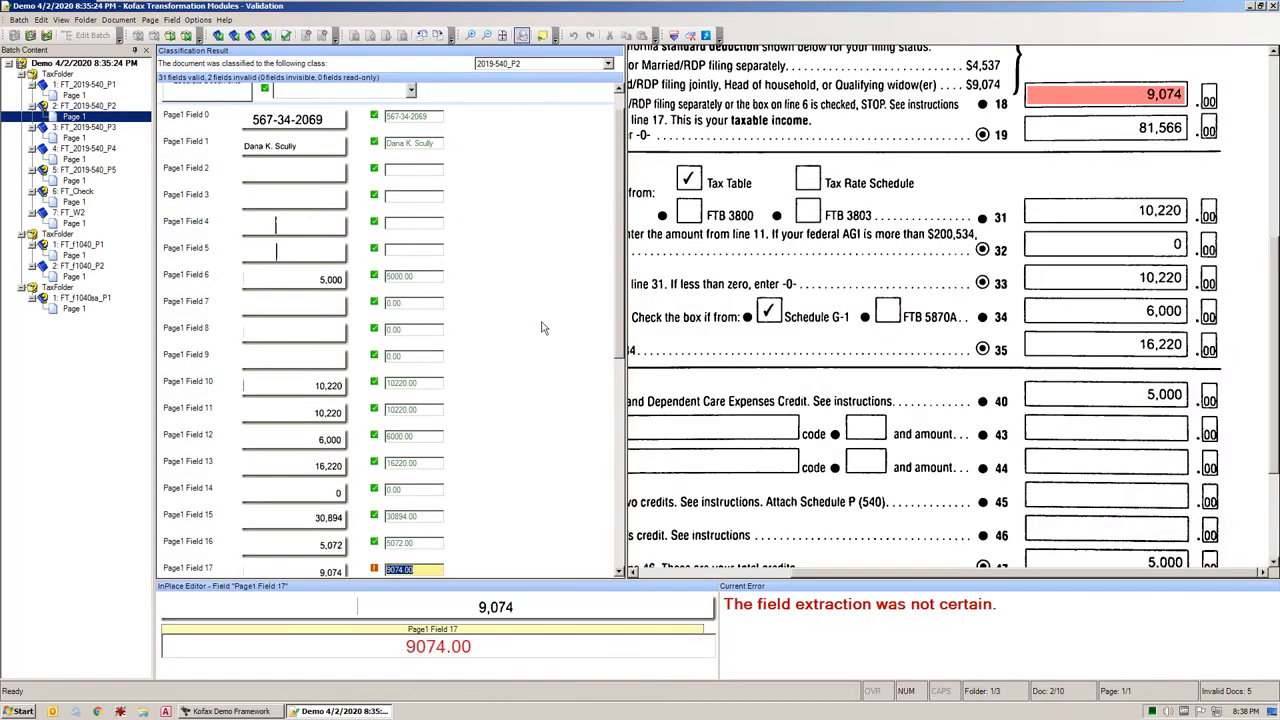
Compare the extracted amended-return, taxpayer name, spouse birth date and personal amount fields on the 2019-540 first page with the image
click(71, 96)
click(308, 187)
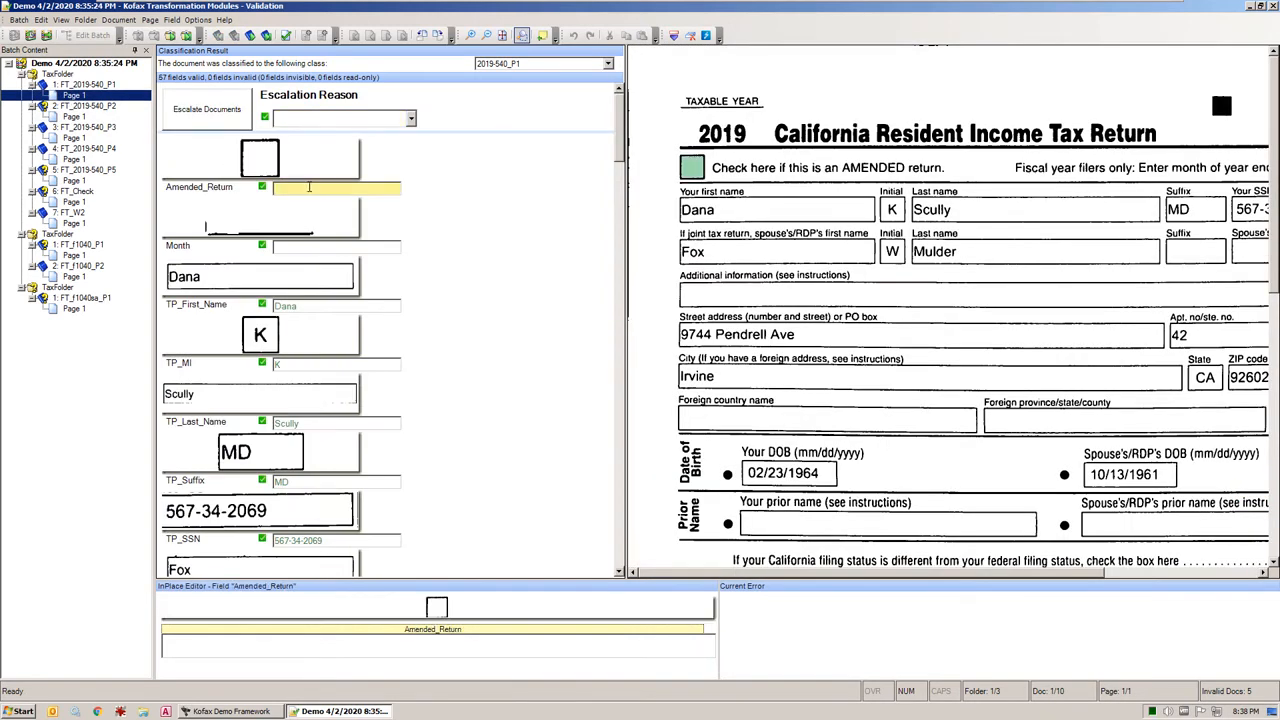
click(341, 305)
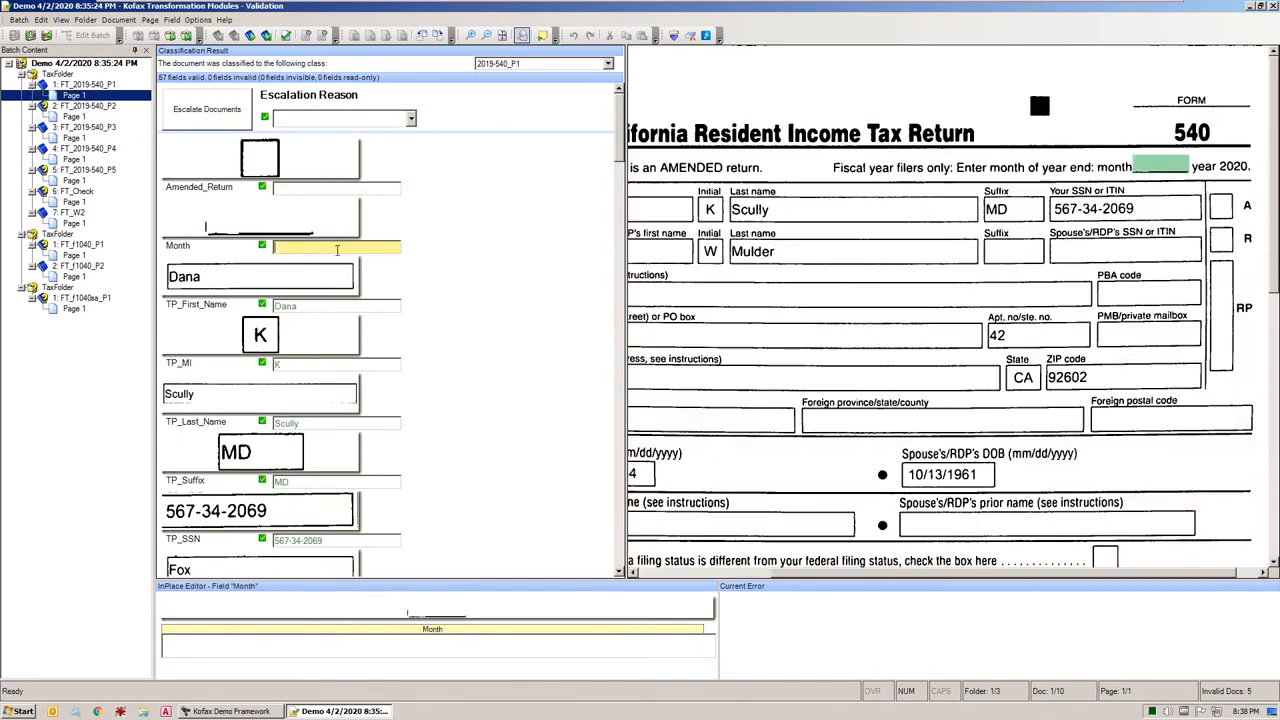
click(322, 420)
scroll(330, 410, down, 12)
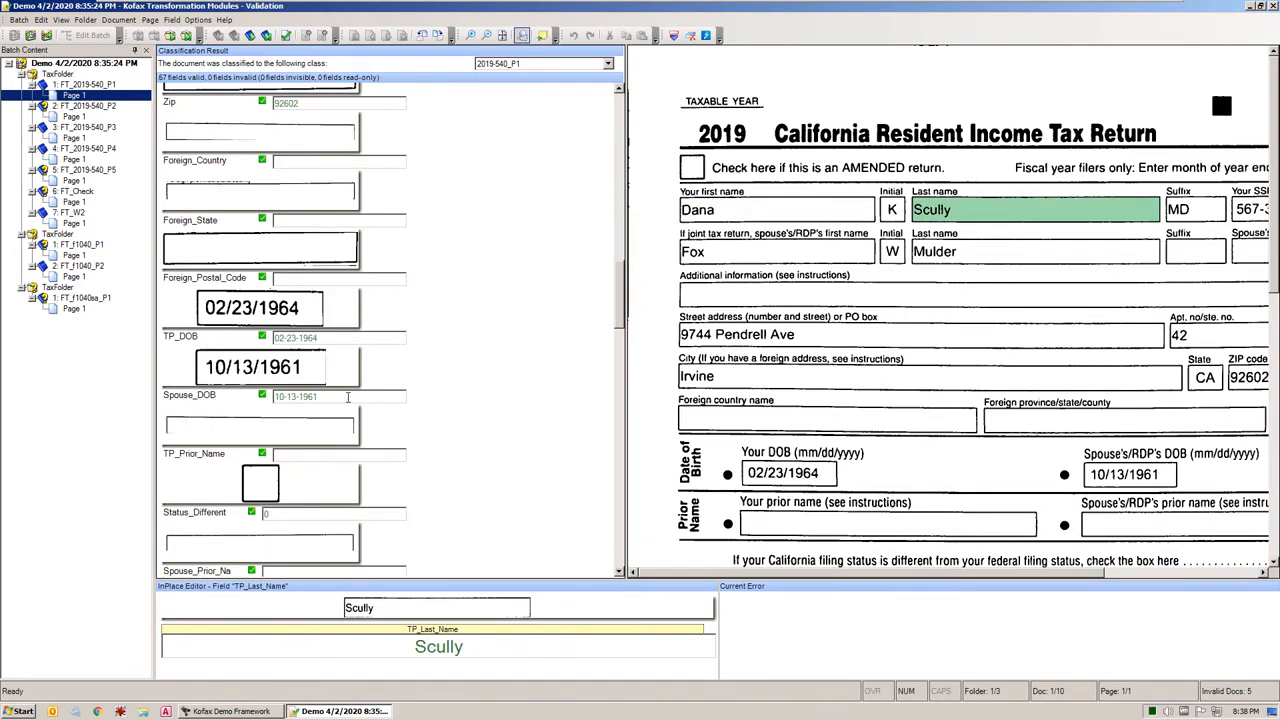
click(348, 397)
scroll(284, 395, down, 10)
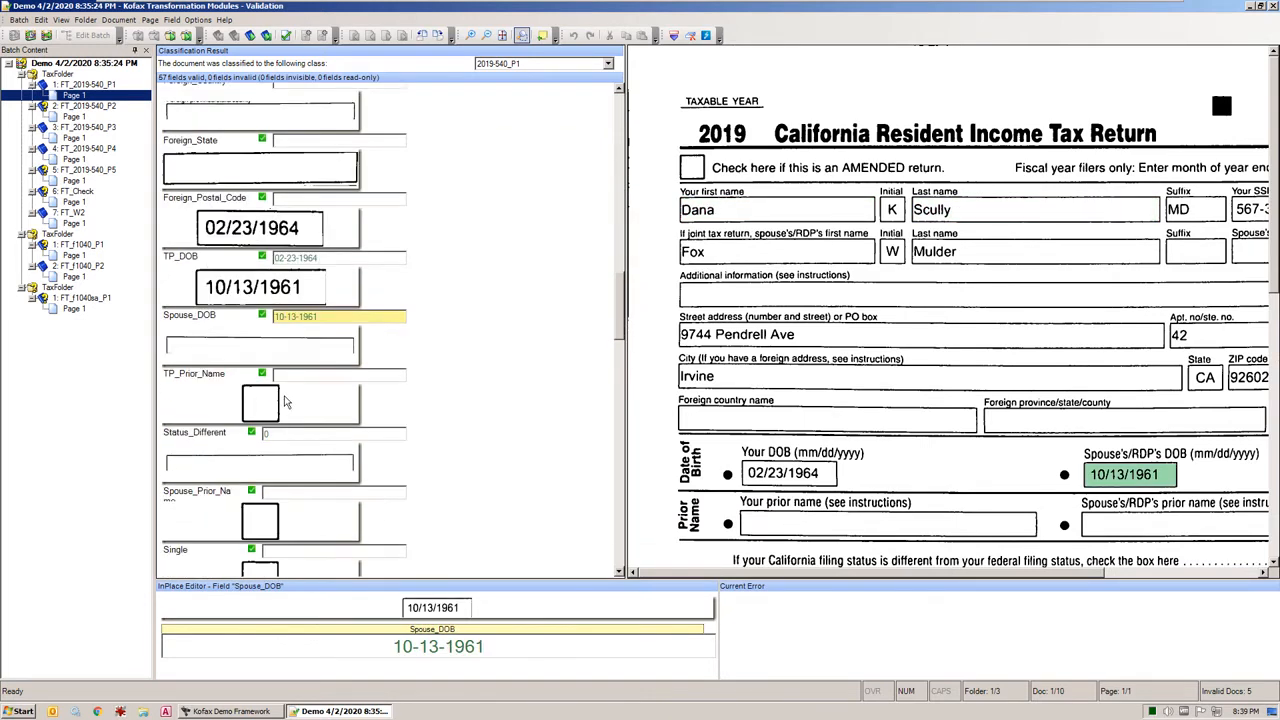
click(320, 338)
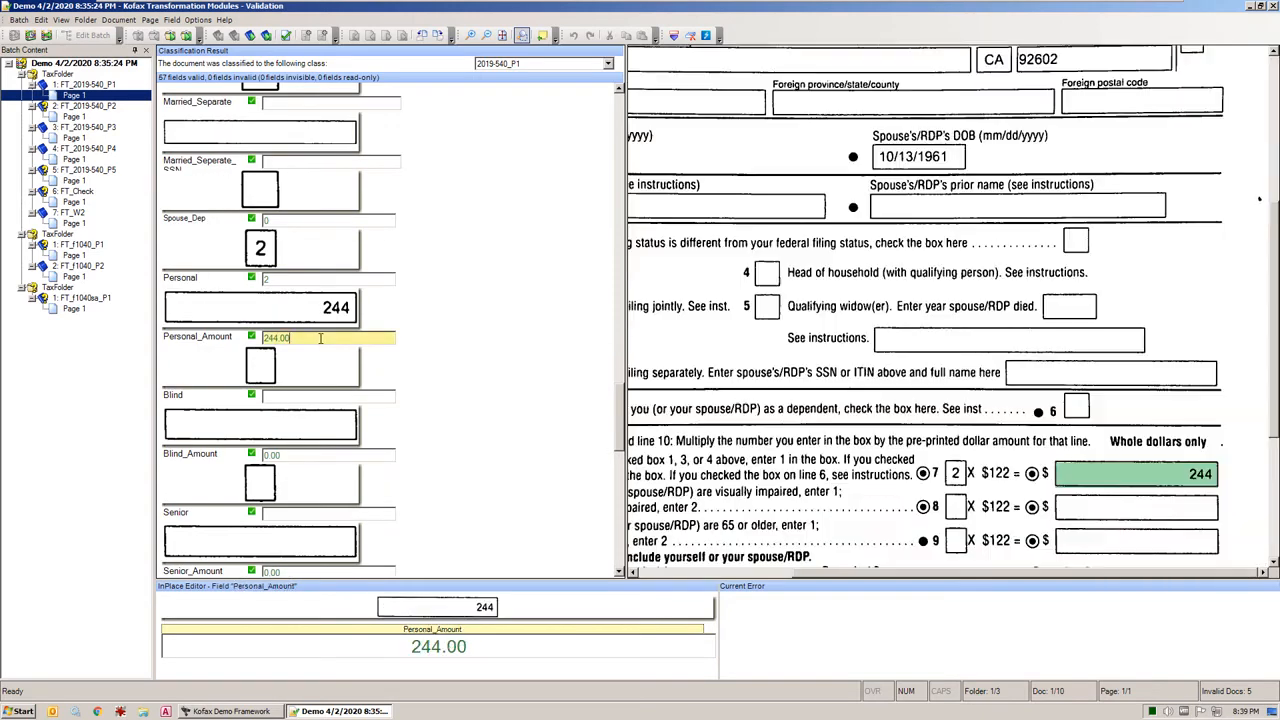
key(Return)
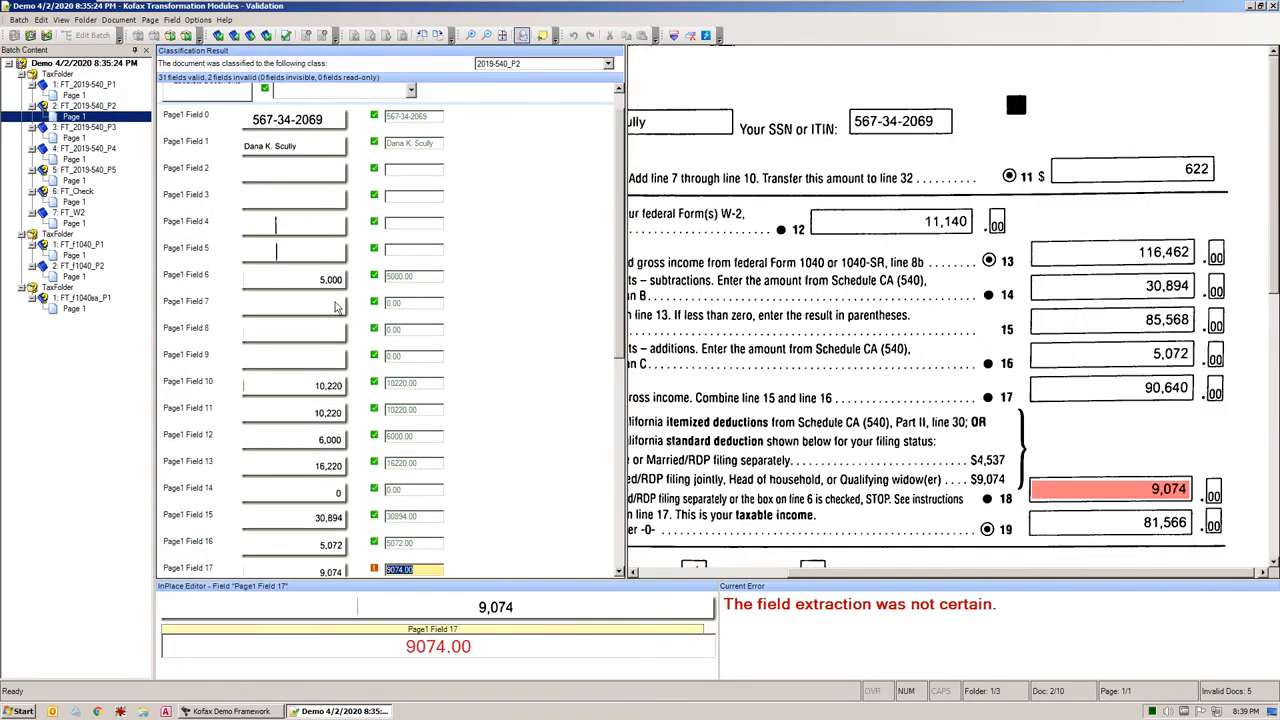
Check the identification fields and Field 6 on the 2019-540 second page and confirm uncertain Fields 17 and 25
click(437, 117)
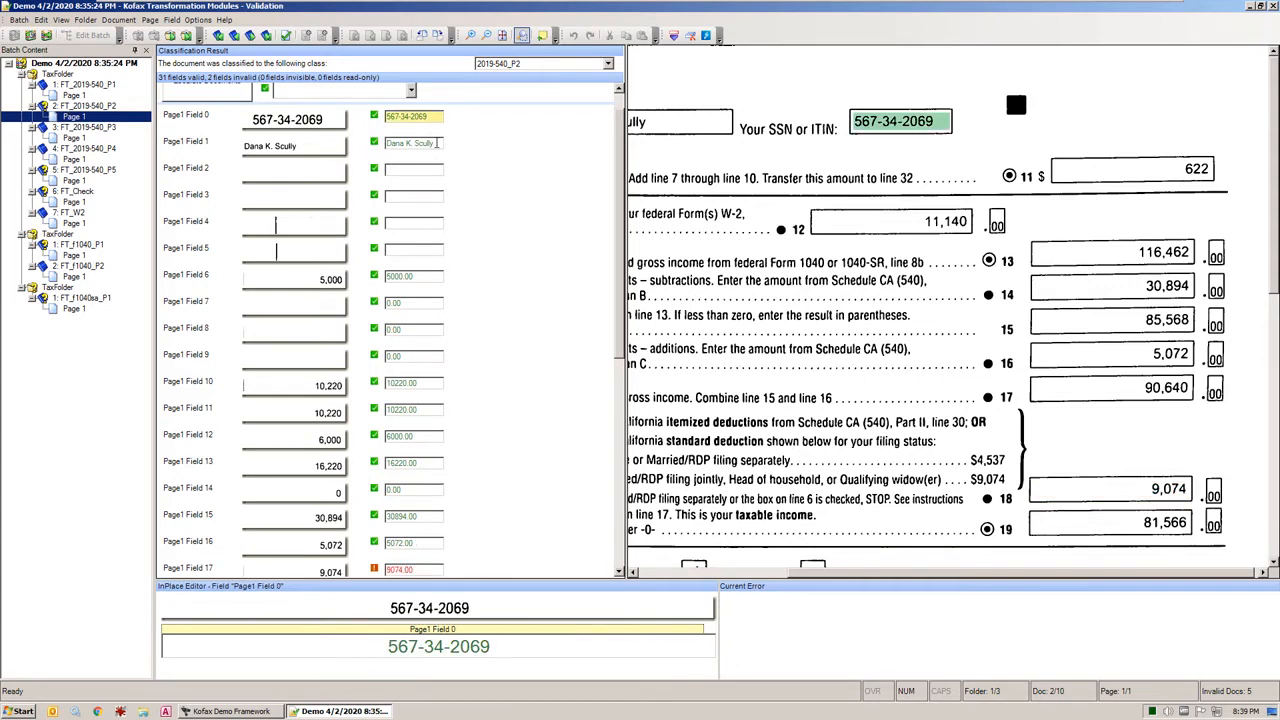
click(437, 143)
click(433, 276)
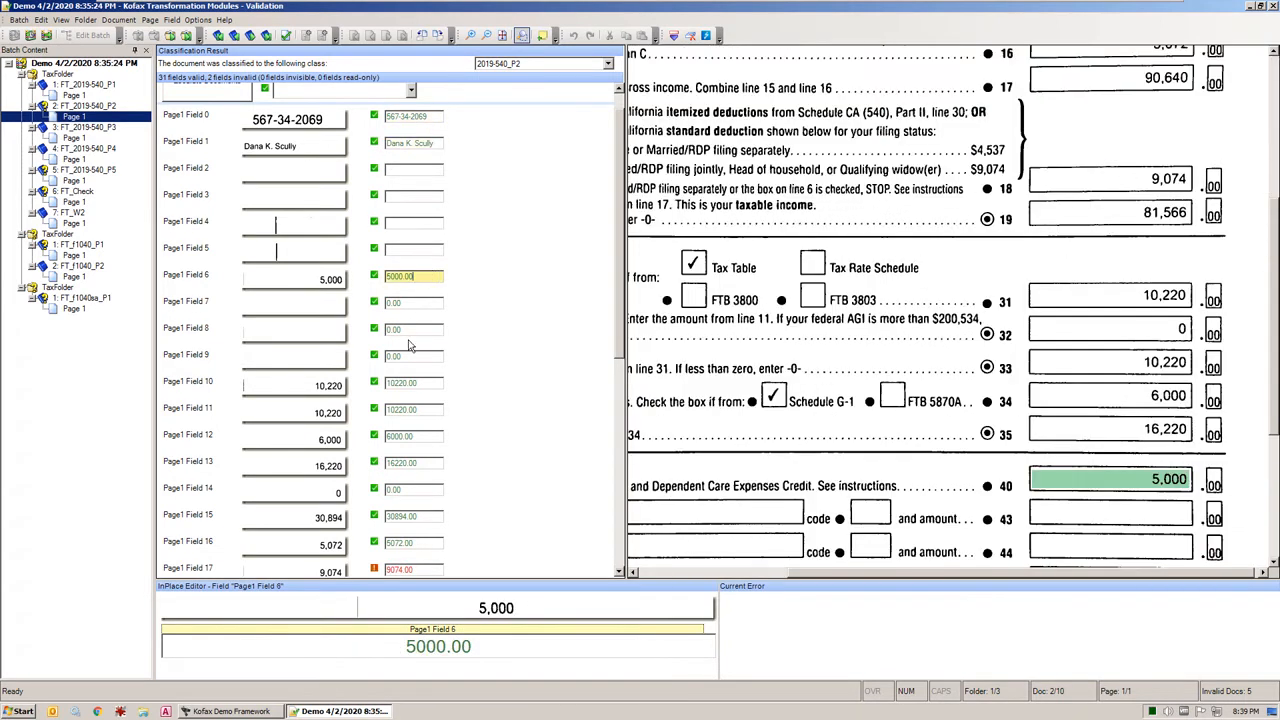
key(Return)
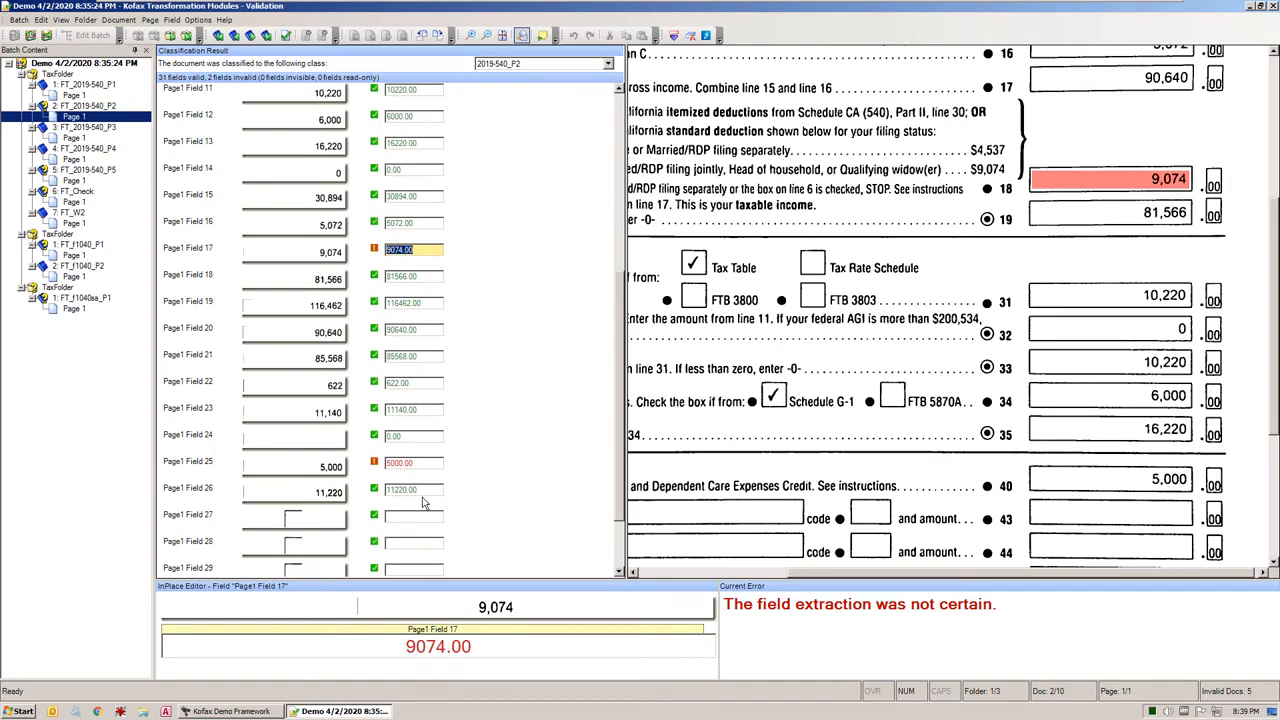
key(Return)
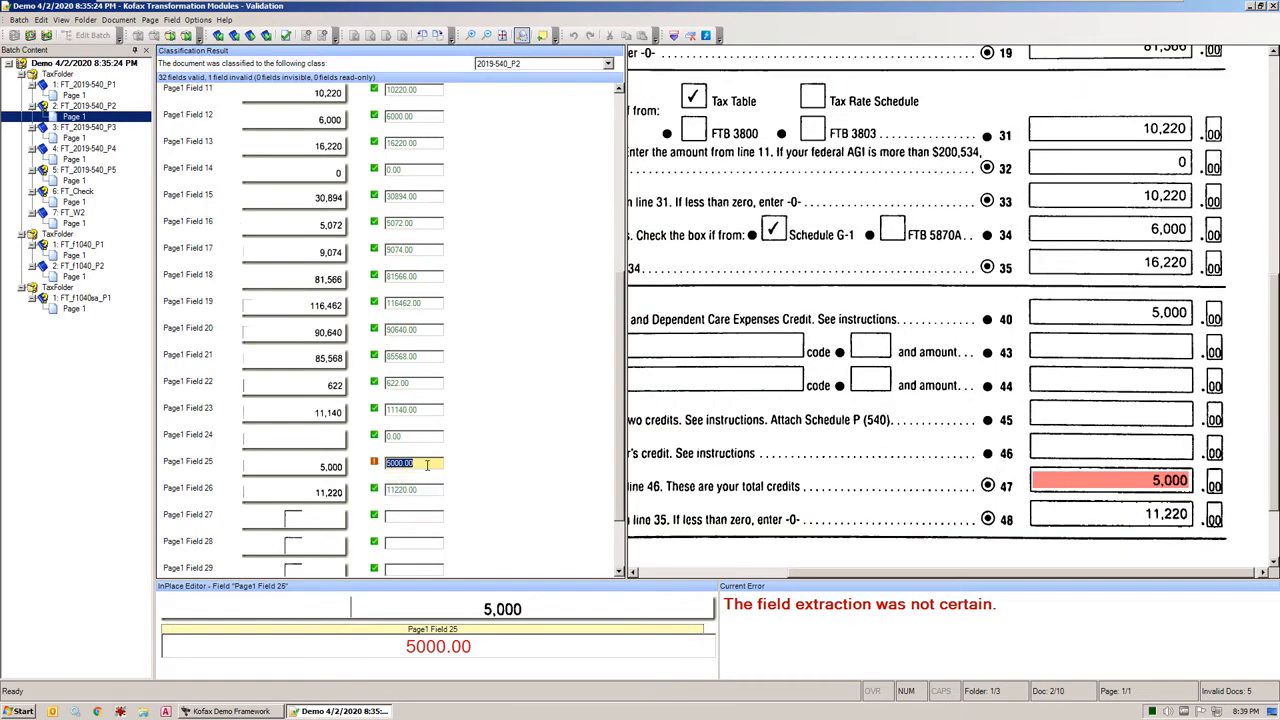
key(Return)
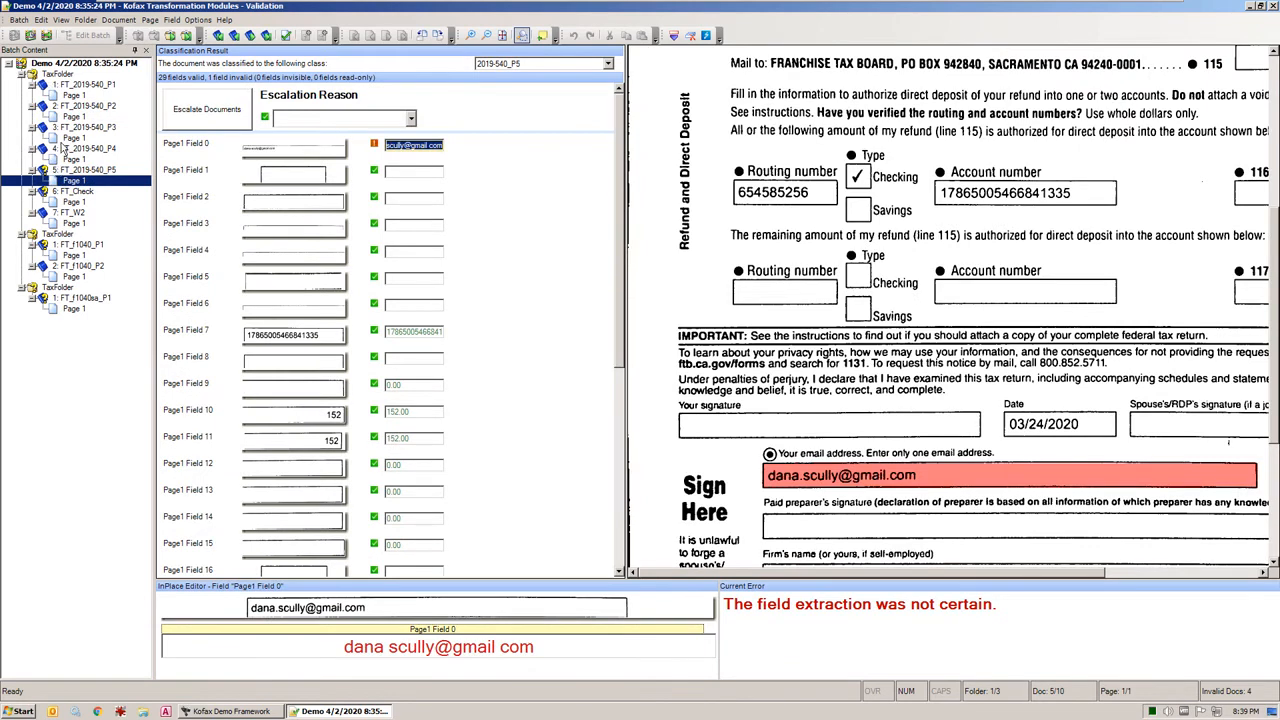
Confirm the uncertain e-mail field on the 2019-540 fifth page and enter CA FTB as the check payee name
click(414, 147)
scroll(248, 151, up, 4)
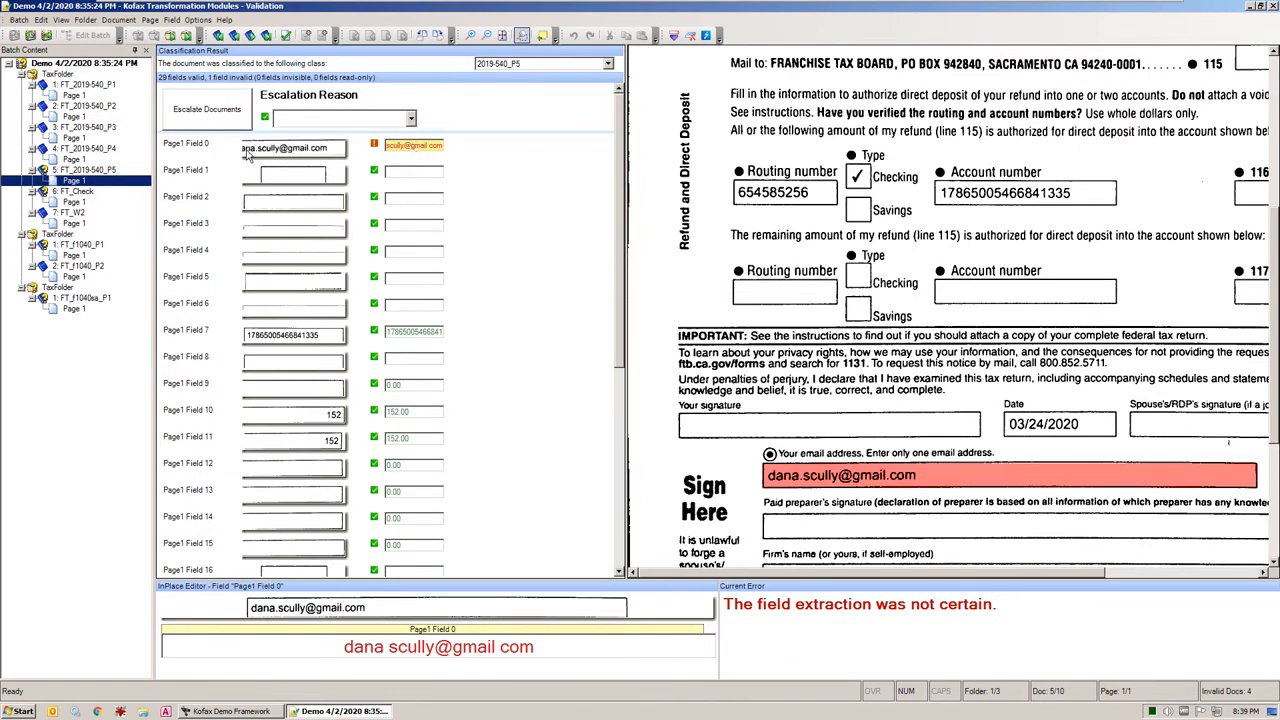
key(Return)
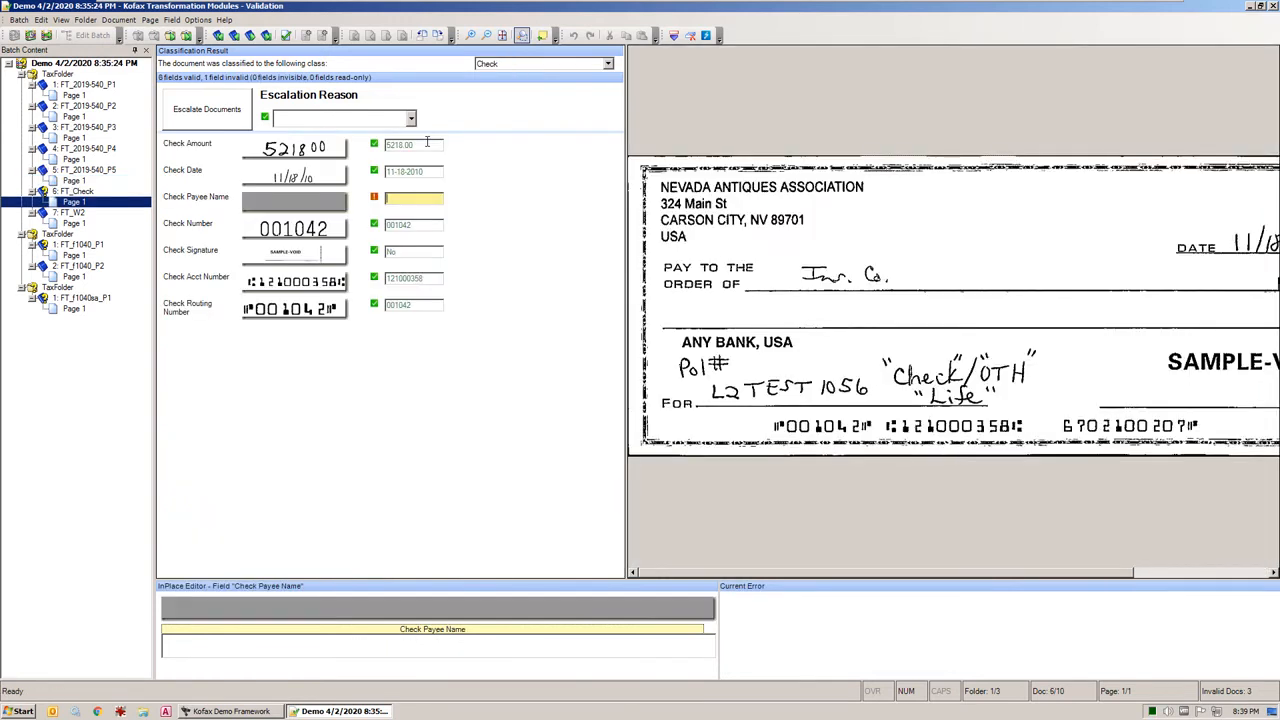
text(CA FTB)
key(Return)
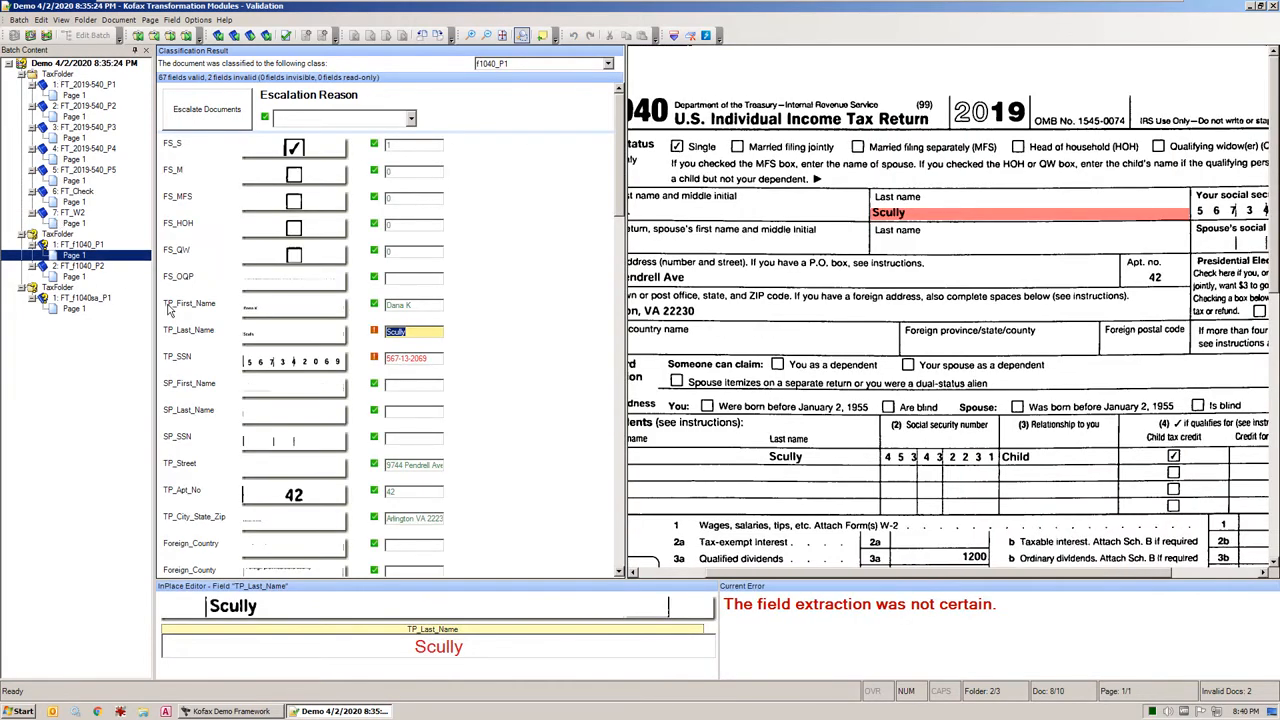
Confirm the taxpayer's last name on the Form 1040 first page and correct the misread social security number
key(Return)
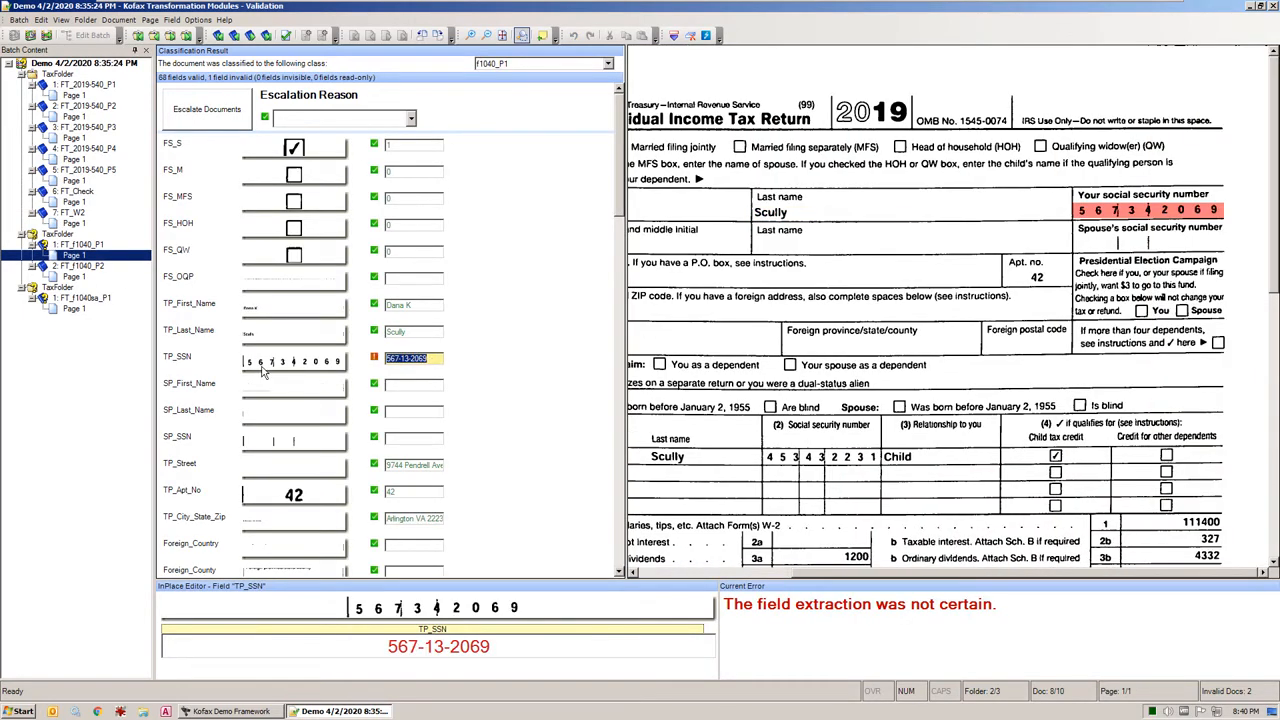
text(34)
key(Return)
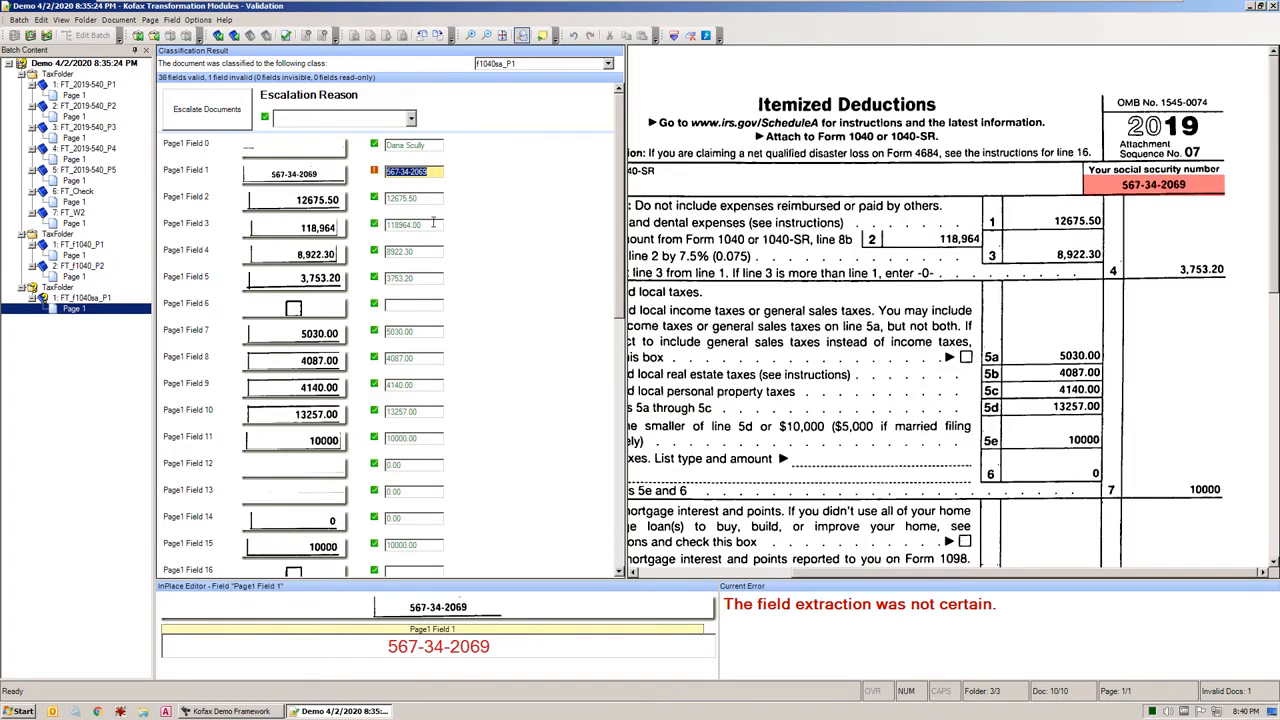
Check the extracted Schedule A fields against the image and confirm the uncertain social security number
click(282, 181)
click(434, 172)
click(421, 412)
key(Return)
key(Return)
key(Return)
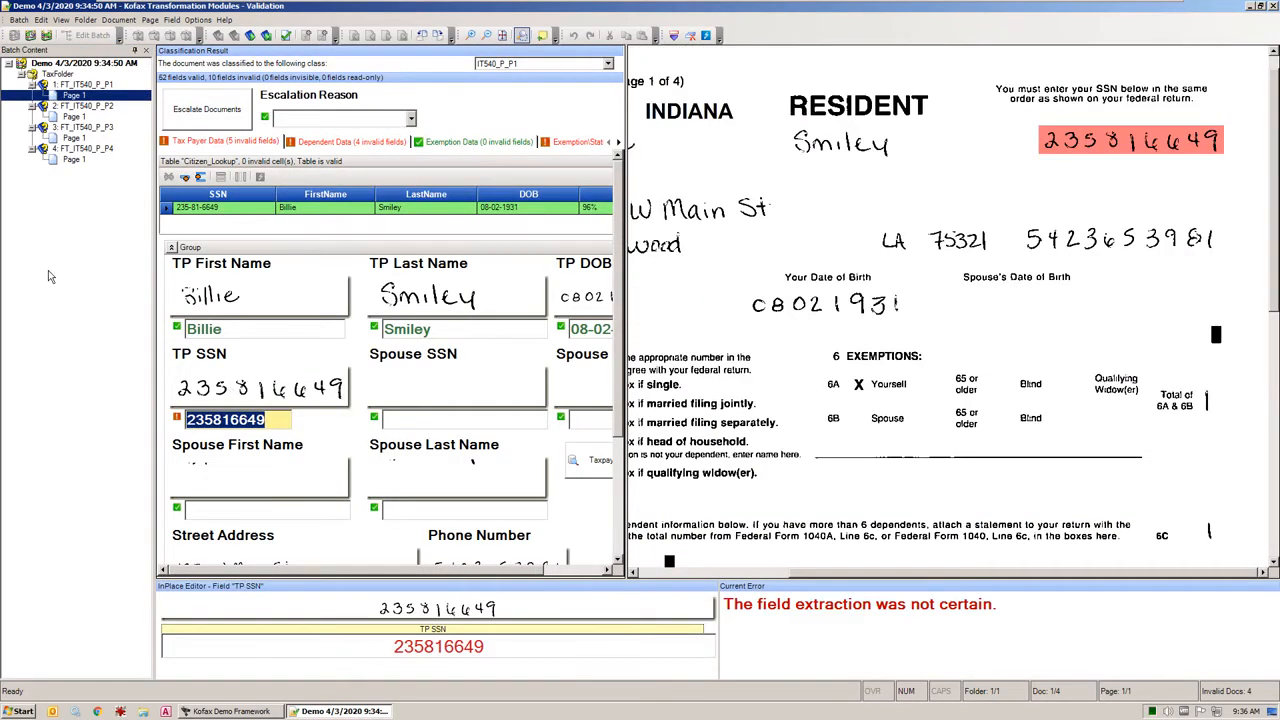
Compare the Indiana IT-540 taxpayer's name fields with the handwriting and examine the matching SSN in the Citizen_Lookup table
click(108, 239)
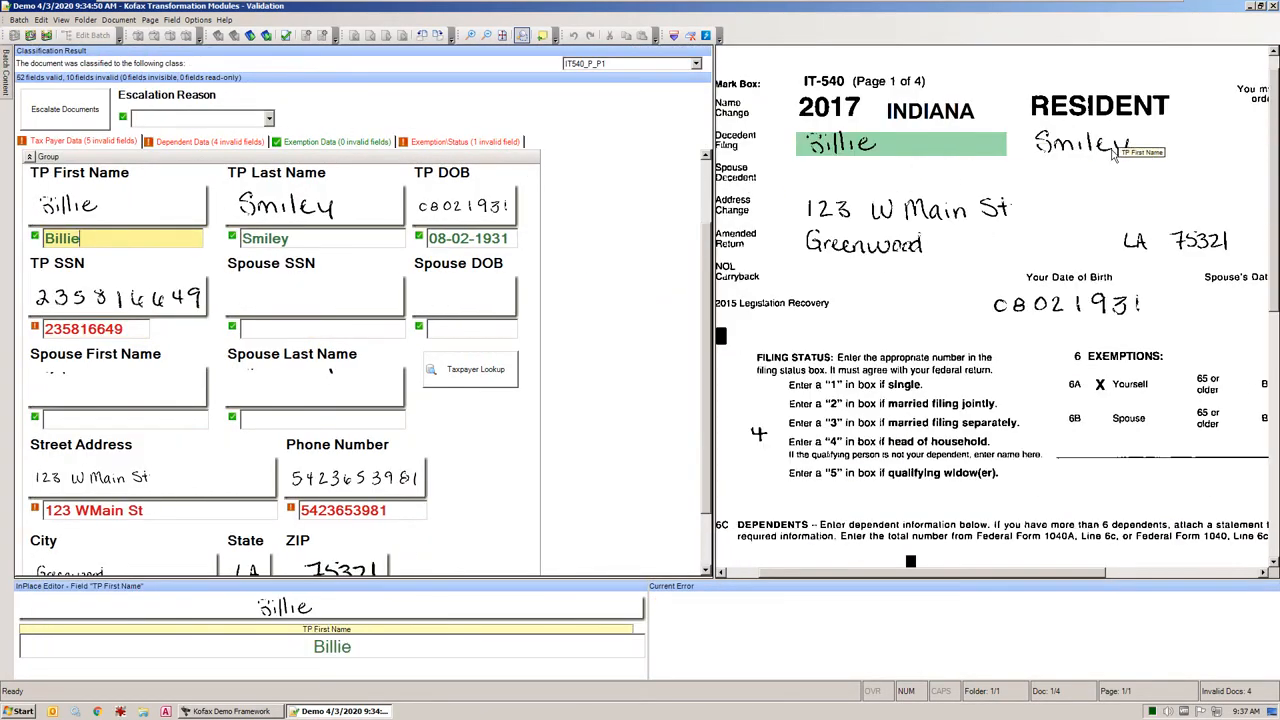
key(Tab)
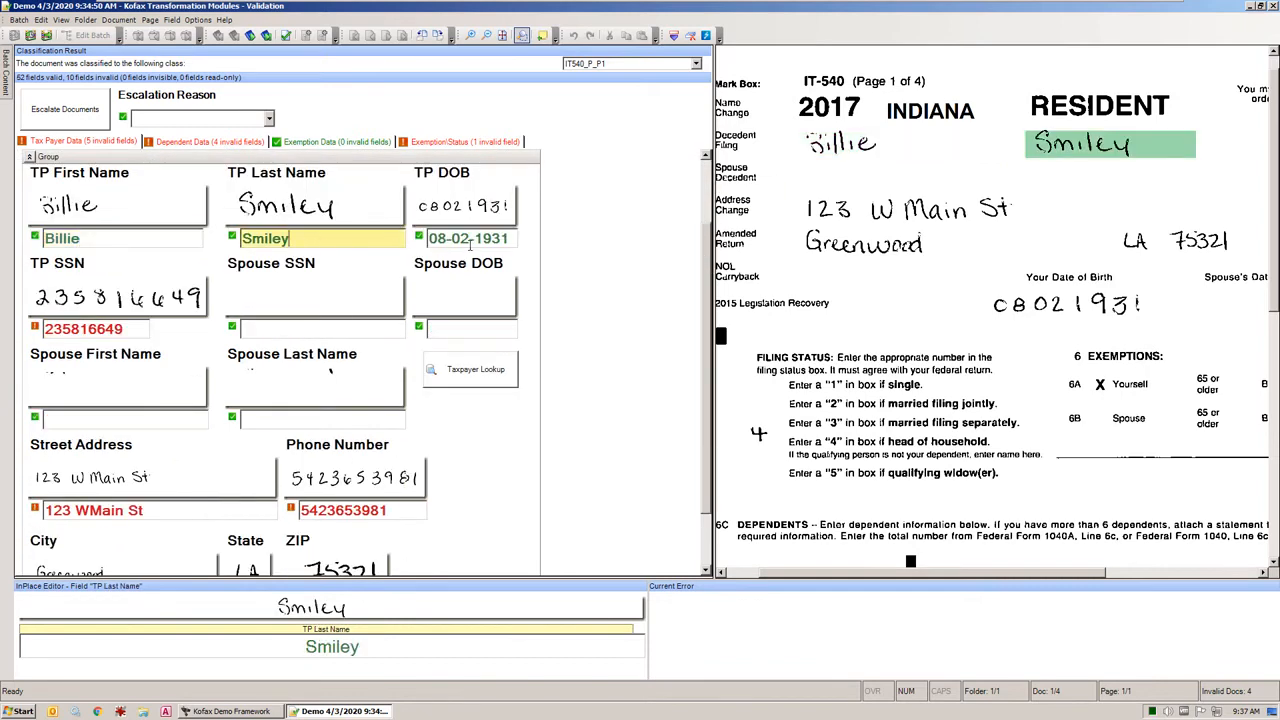
click(705, 197)
click(418, 292)
click(142, 212)
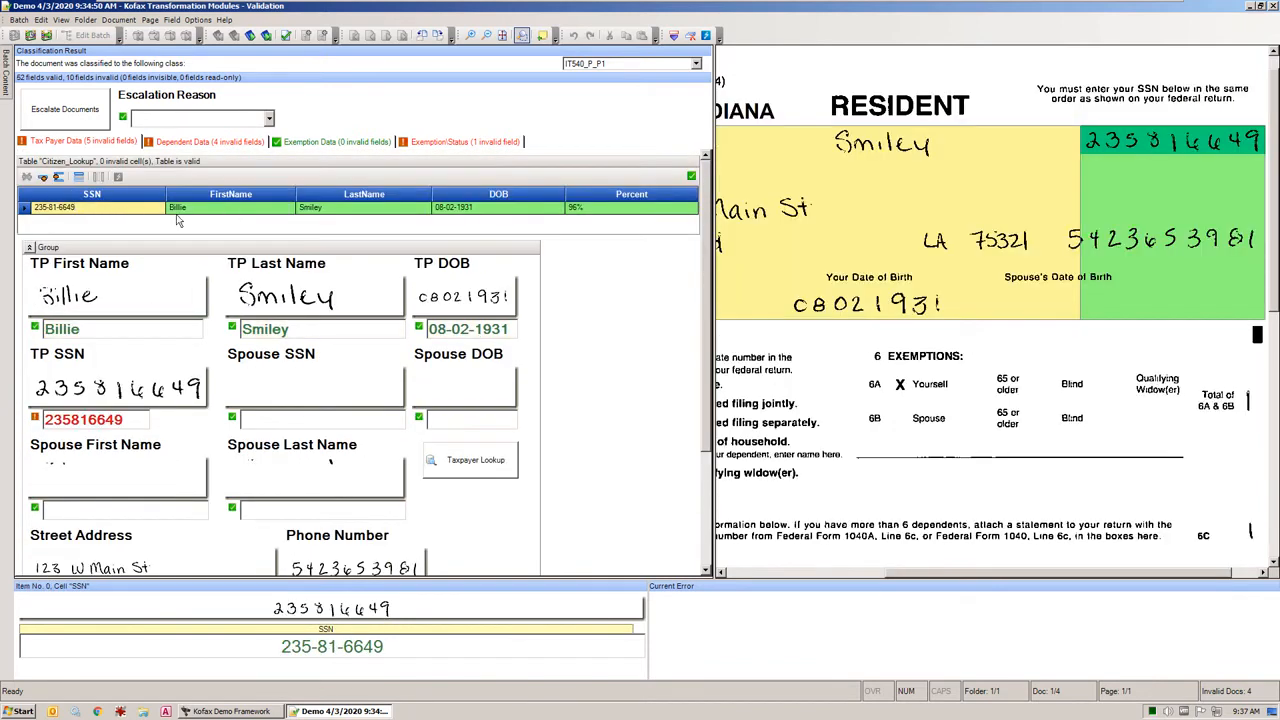
Compare the matched taxpayer's first name, last name, DOB and percent cells in the Citizen_Lookup table with the form image
click(236, 212)
click(371, 208)
click(489, 208)
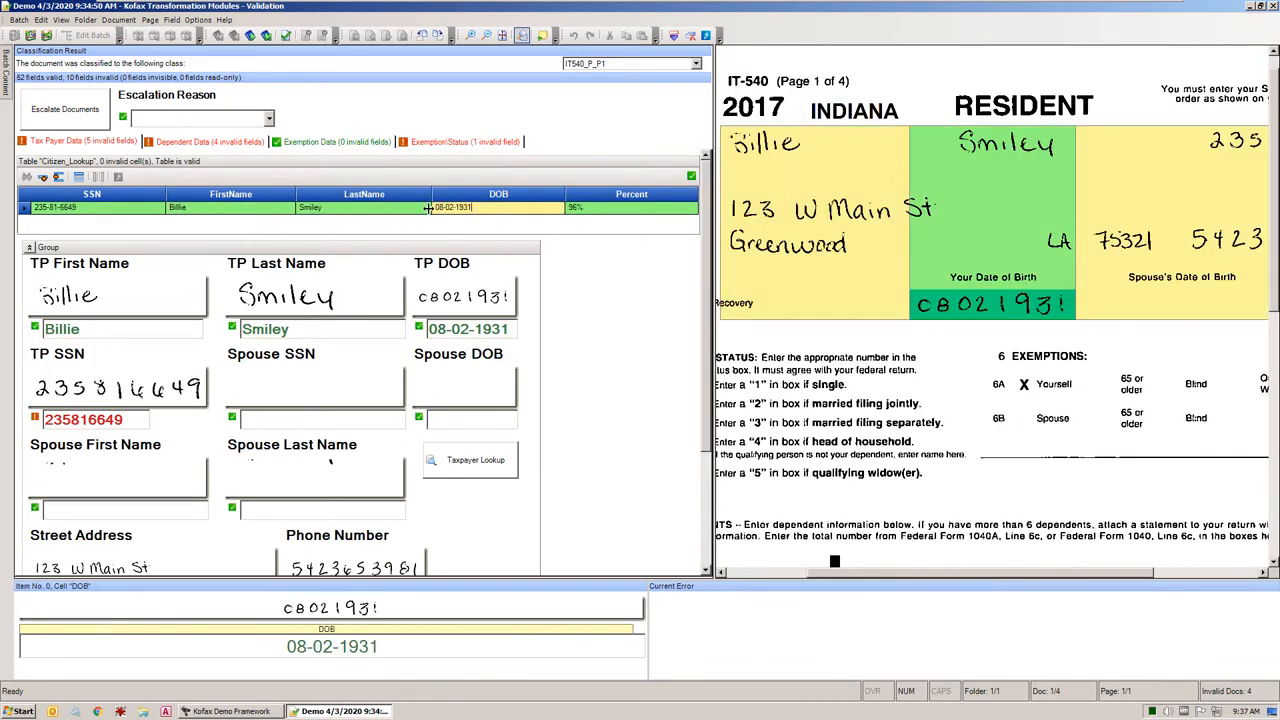
click(600, 210)
Confirm the uncertain TP SSN and Street Address fields on the first page of the IT-540
click(134, 422)
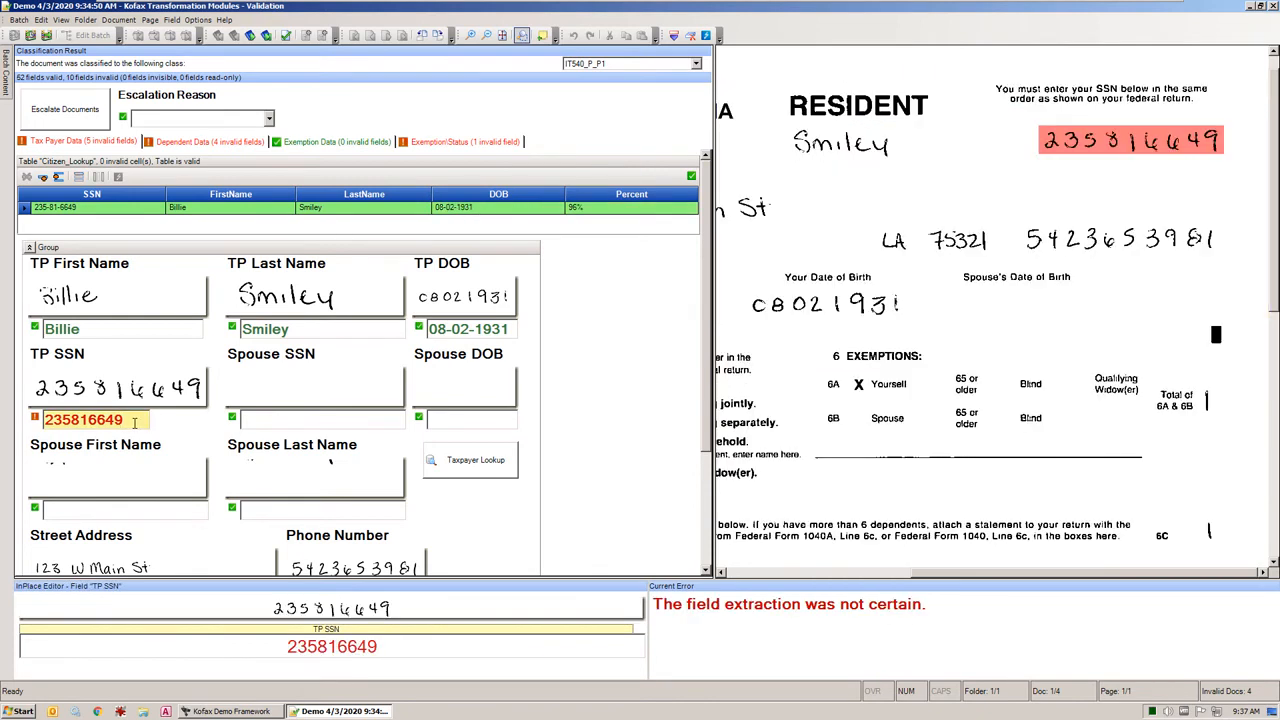
key(Return)
click(91, 565)
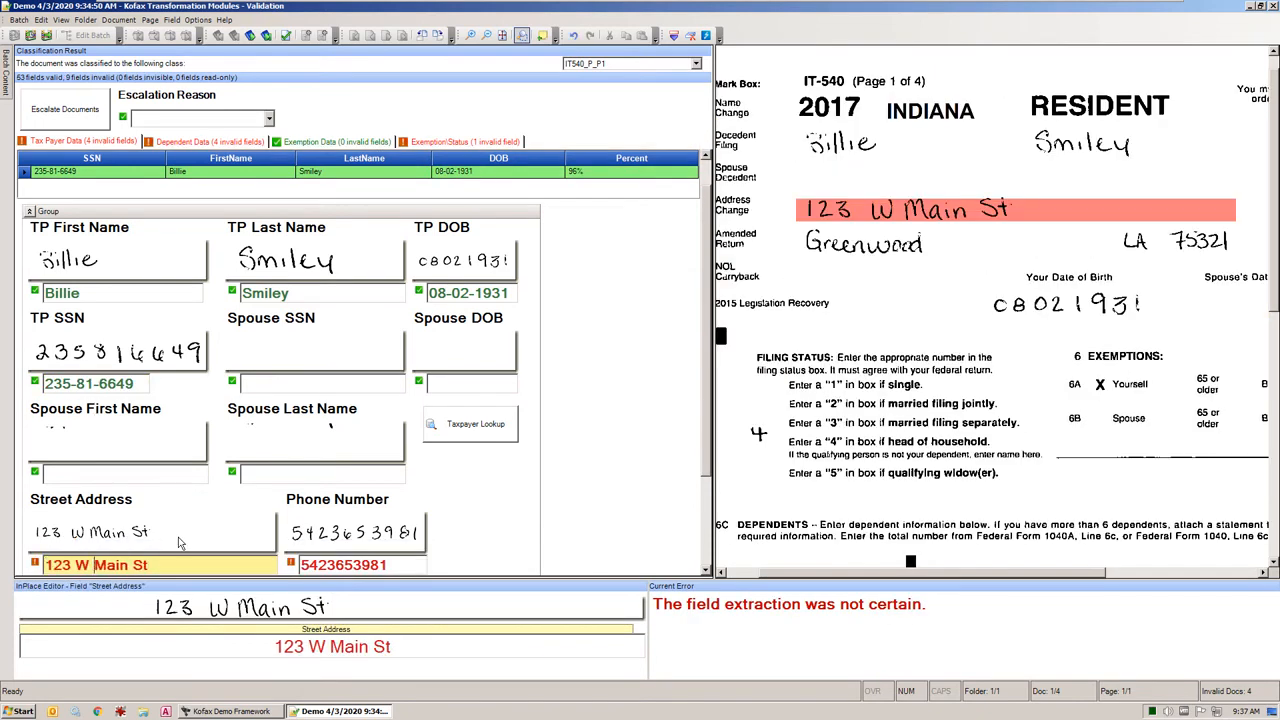
key(Return)
Correct the city to Greenwood, set the state to LA, and confirm the remaining uncertain taxpayer field
click(104, 566)
key(BackSpace)
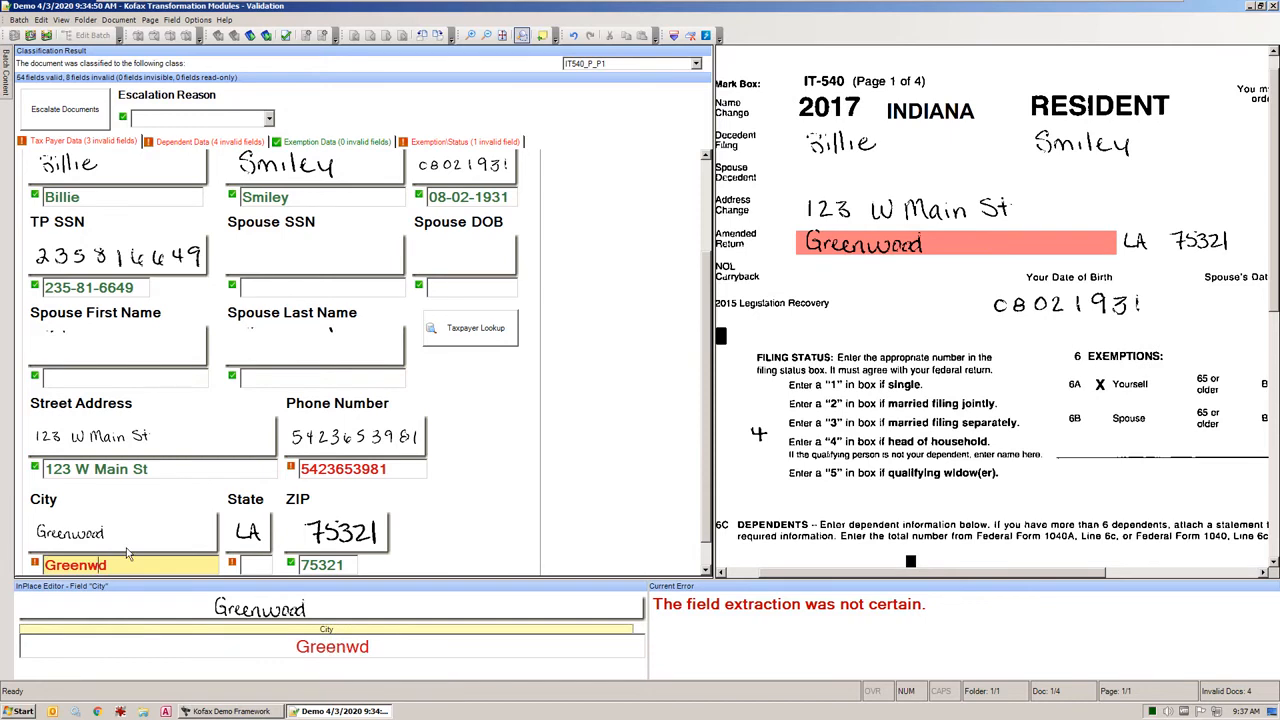
text(oo)
key(Return)
text(LA)
key(Return)
key(Return)
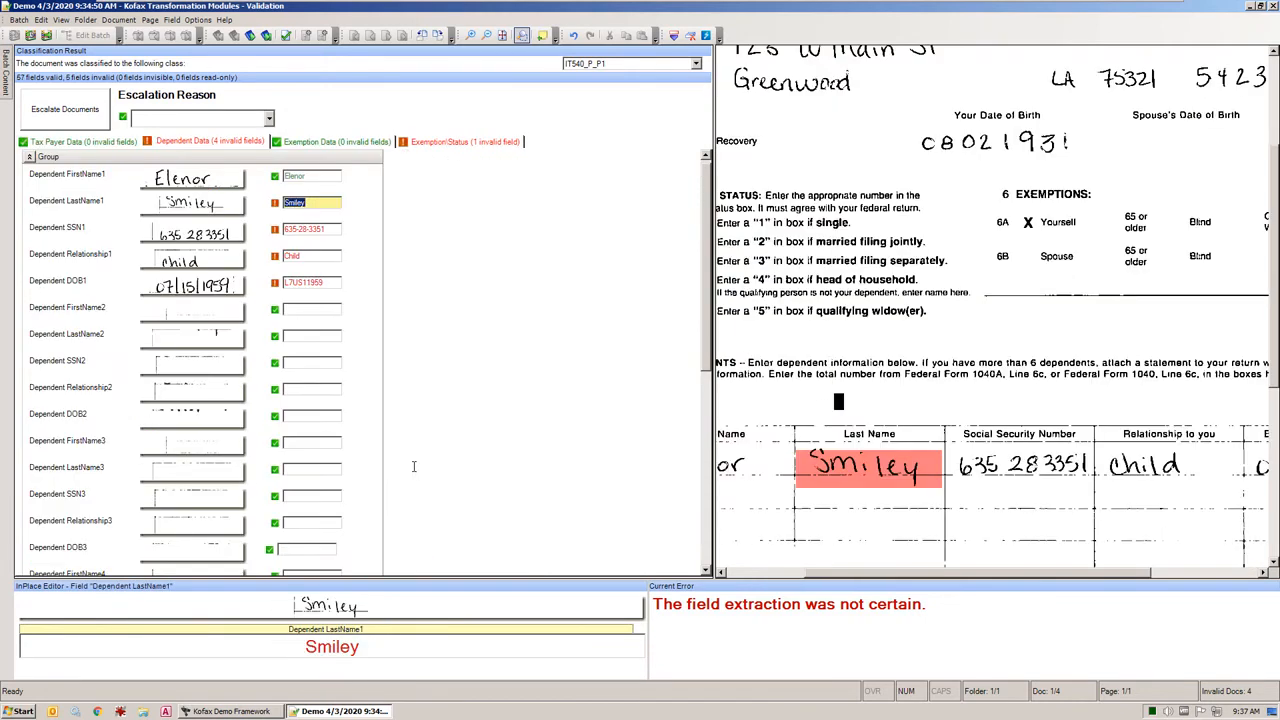
Correct the first dependent's misread date of birth to match the handwriting
click(328, 229)
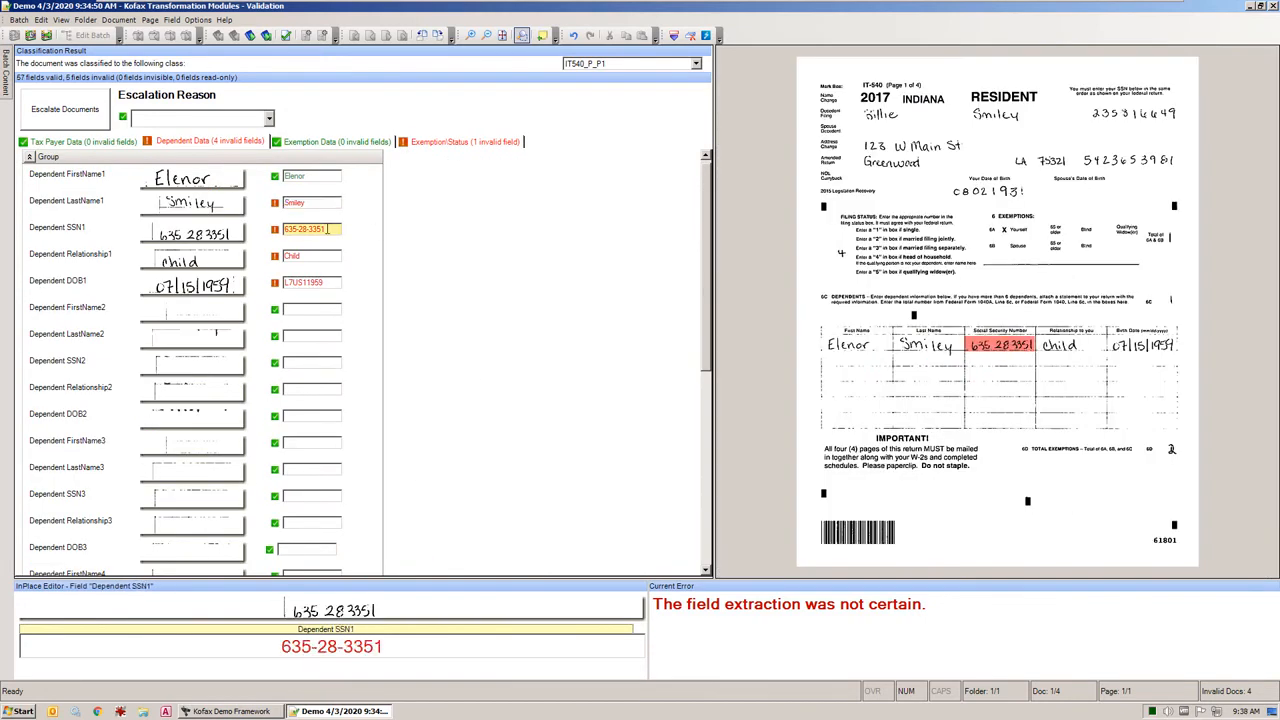
drag(325, 283, 264, 273)
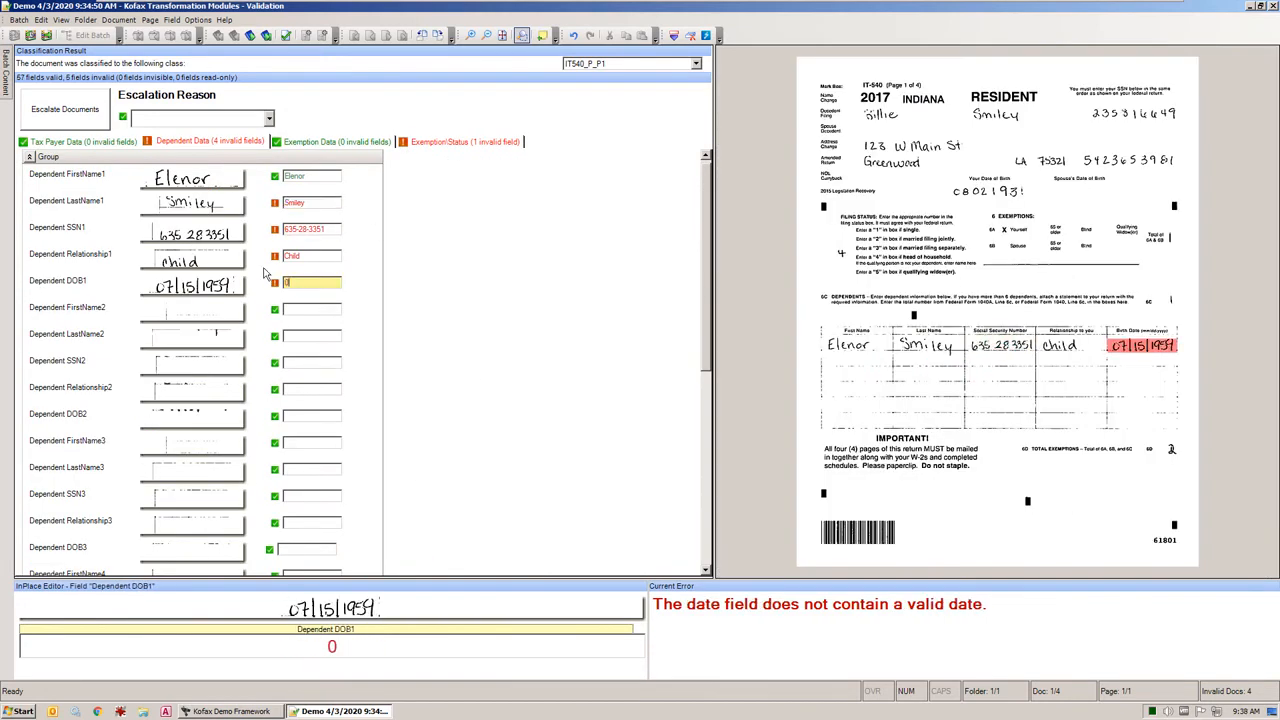
key(Return)
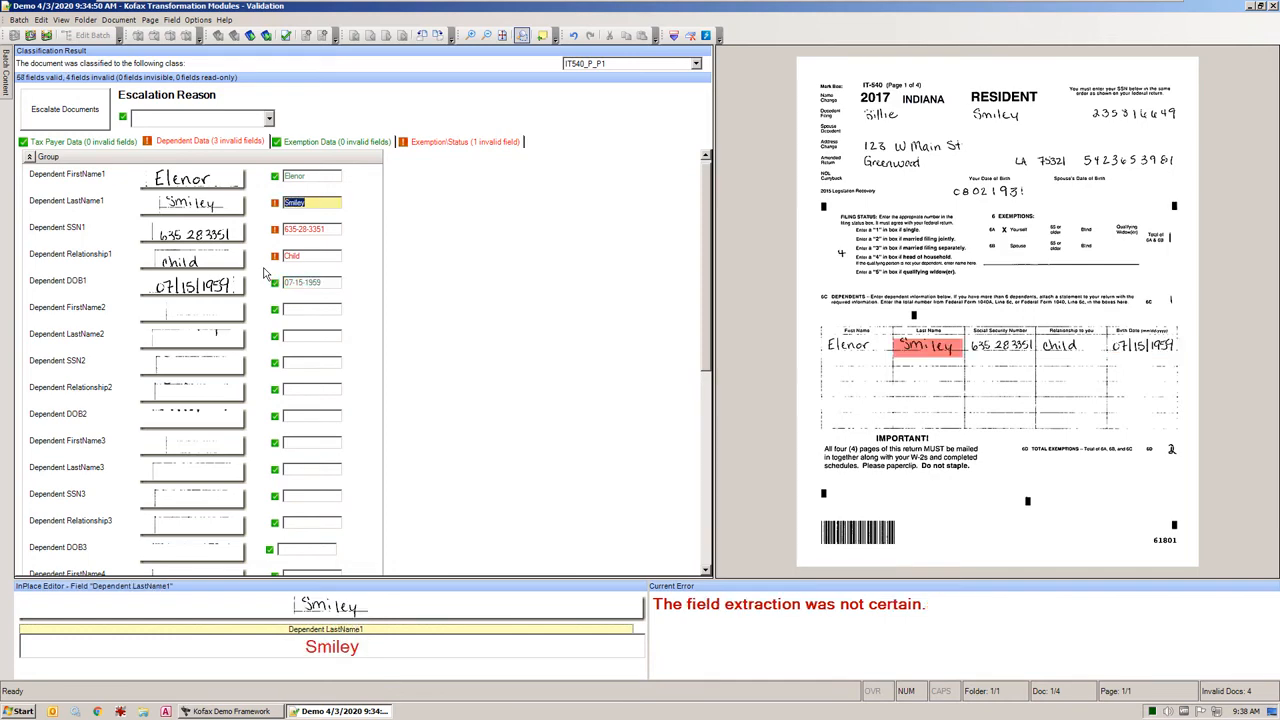
Confirm the first dependent's last name, SSN and relationship, along with the uncertain exemption status field
key(Return)
Check the TP SSN, No Fed Return, Q 7 and Q 8A fields on IT-540 page 2 against the image
key(Return)
key(Return)
key(Return)
click(325, 148)
click(306, 177)
key(Return)
click(315, 200)
click(314, 250)
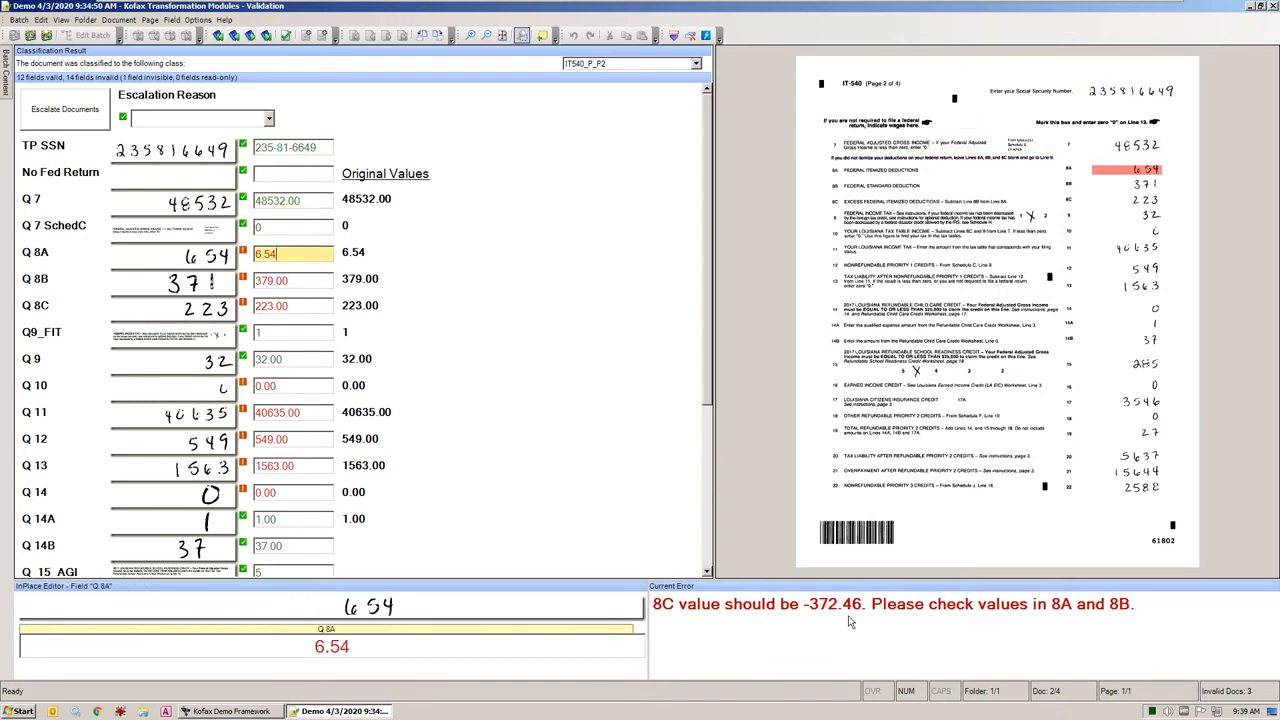
Set Q 8C to -372.46 and Q 7 to 48872.46 on IT-540 page 2
click(312, 307)
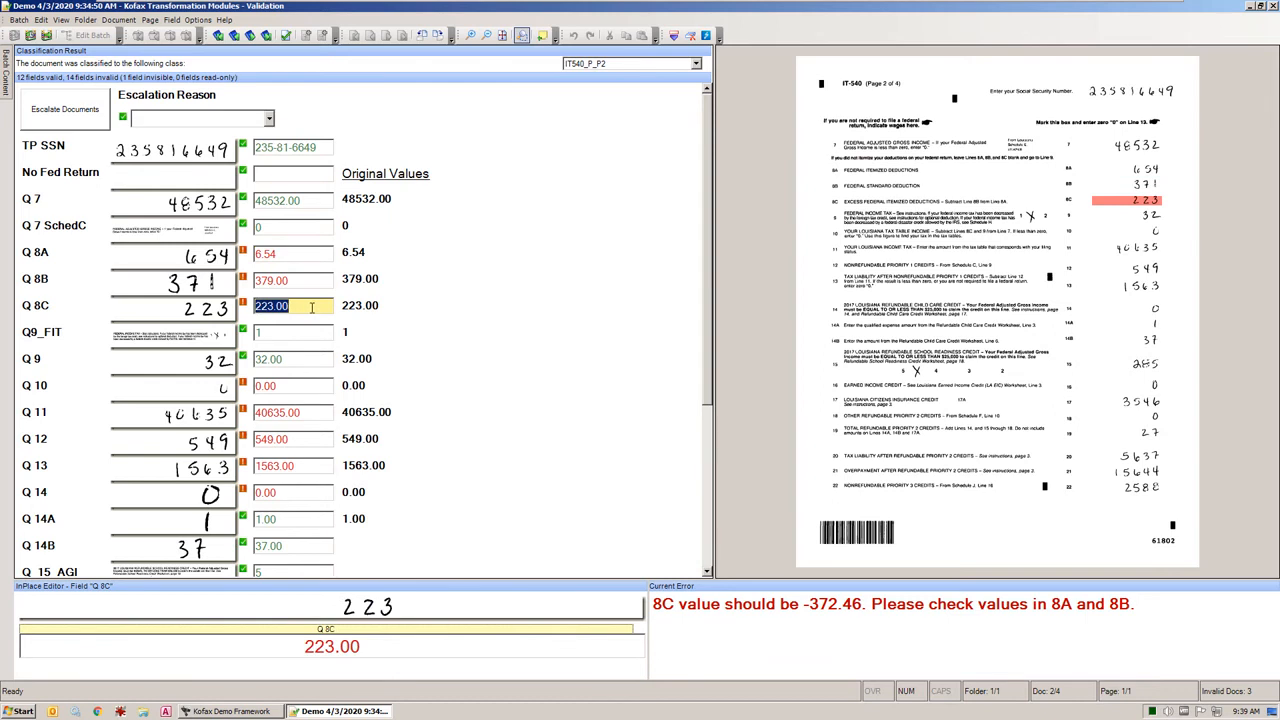
text(-372.46)
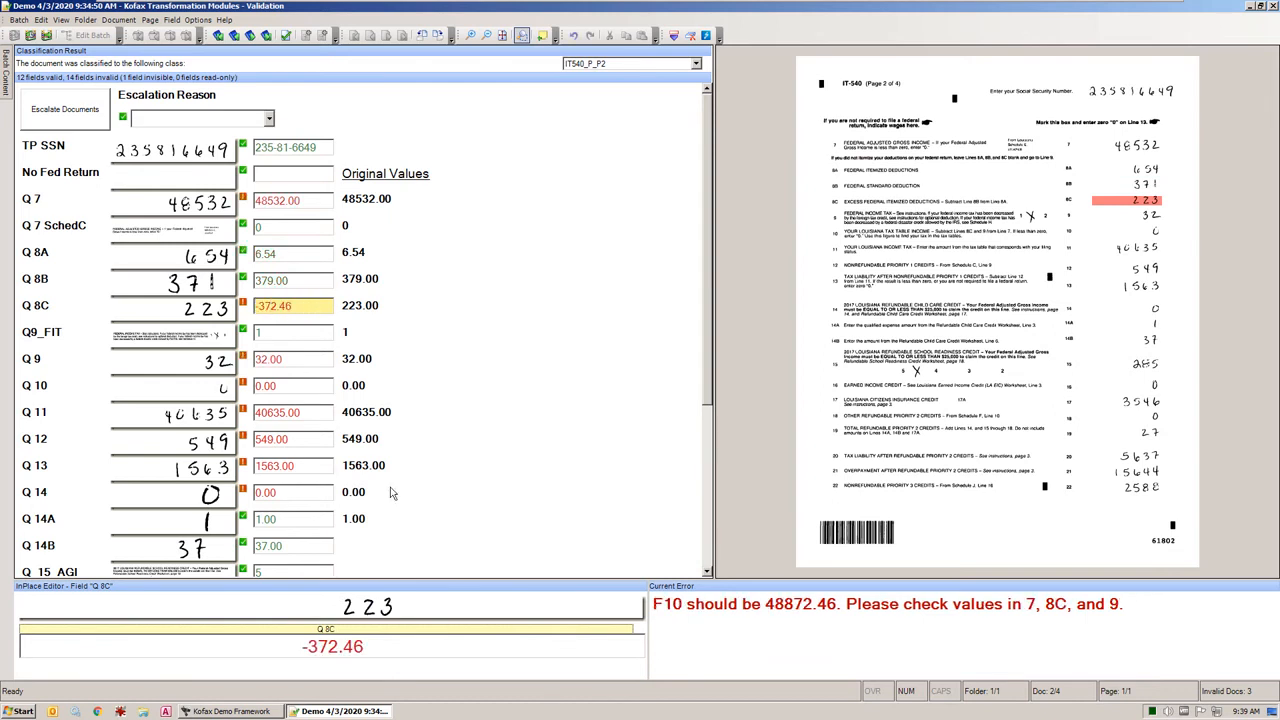
click(317, 200)
text(48872.46)
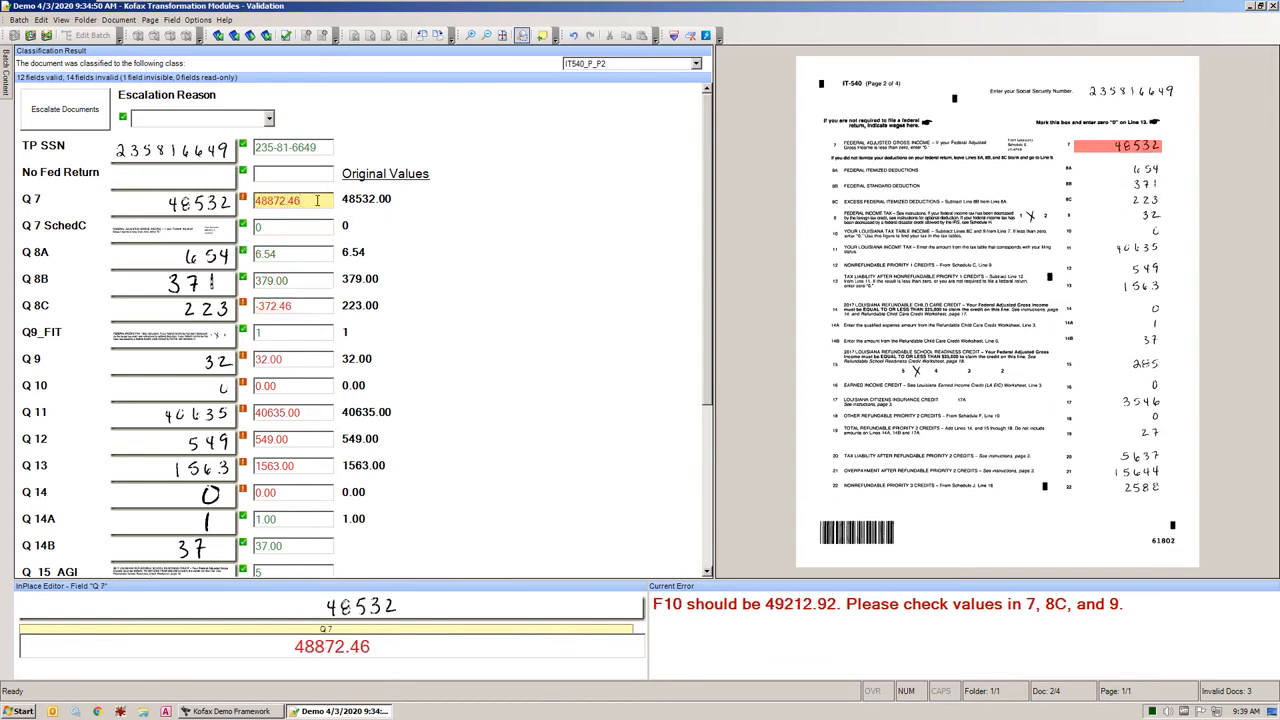
Restore Q 8C to 223.00 and recheck its validation
drag(303, 307, 225, 303)
text(223.00)
key(Return)
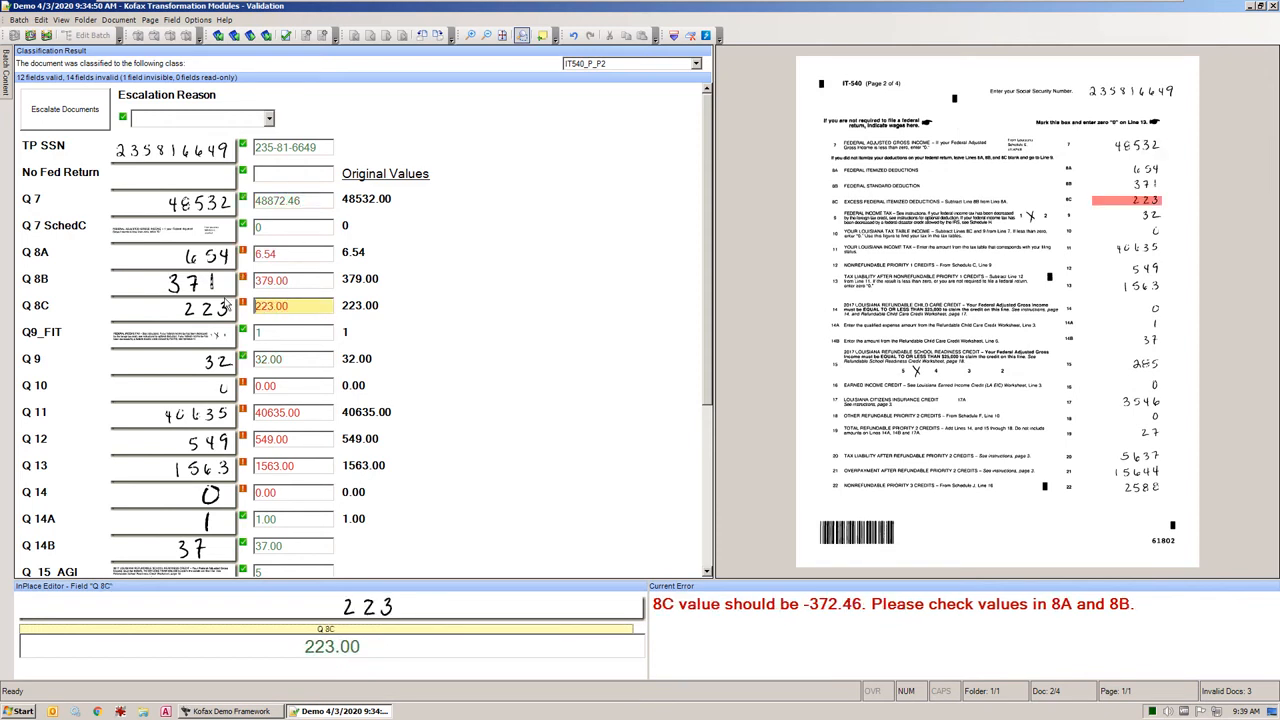
click(310, 307)
key(Return)
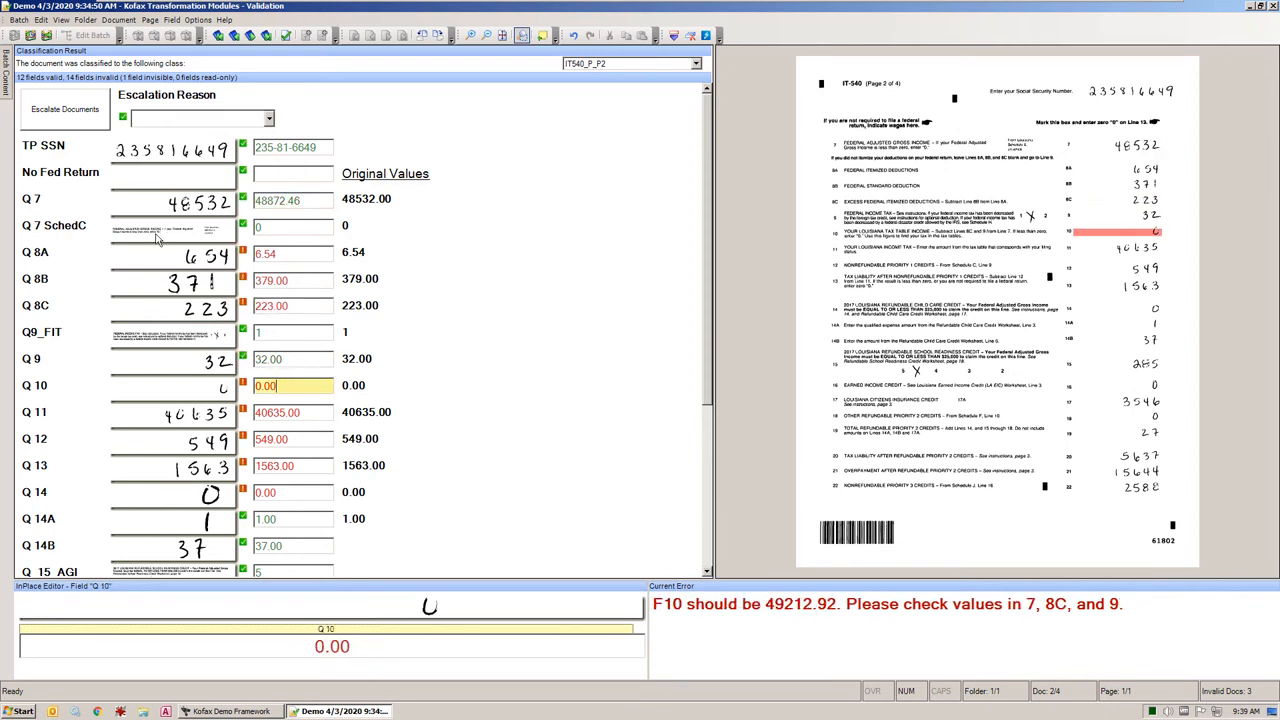
Look over the remaining page 2 fields and set Q 10 to 49212.92
scroll(290, 395, down, 4)
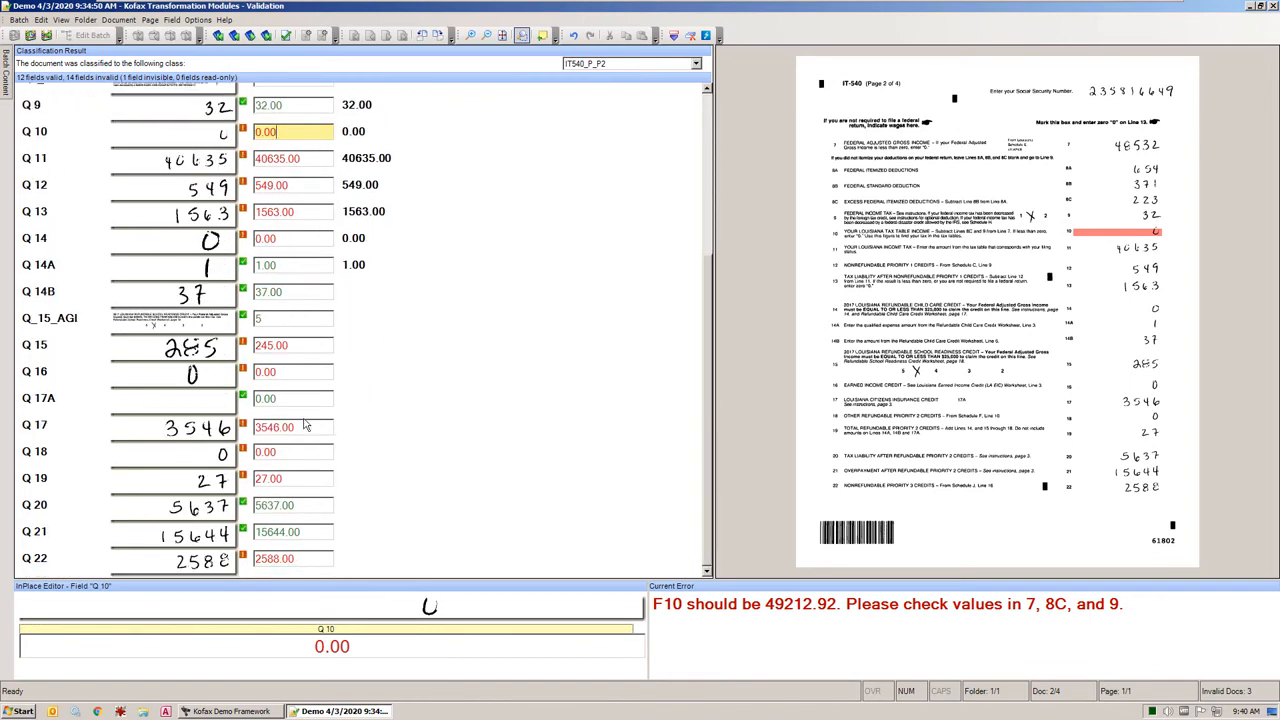
scroll(306, 426, up, 4)
text(49212.92)
key(Return)
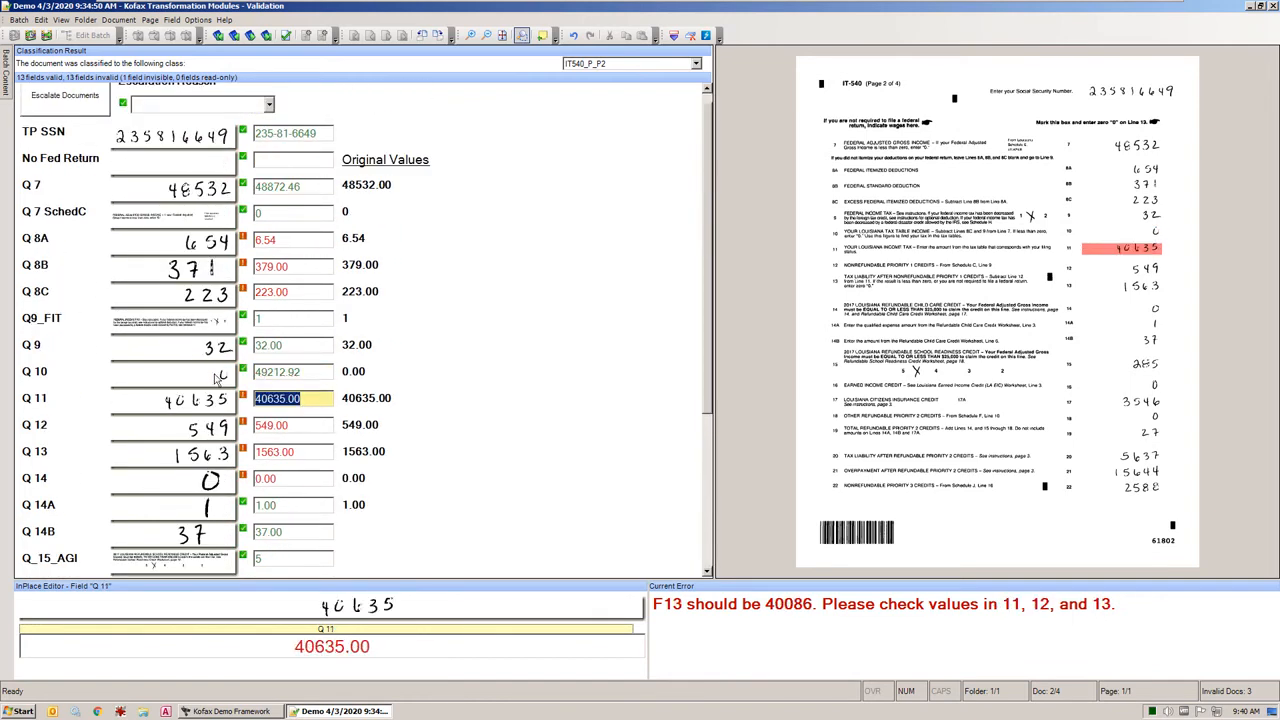
Set Q 11 to 40086.00 and Q 13 to 39537.00
text(40086.00)
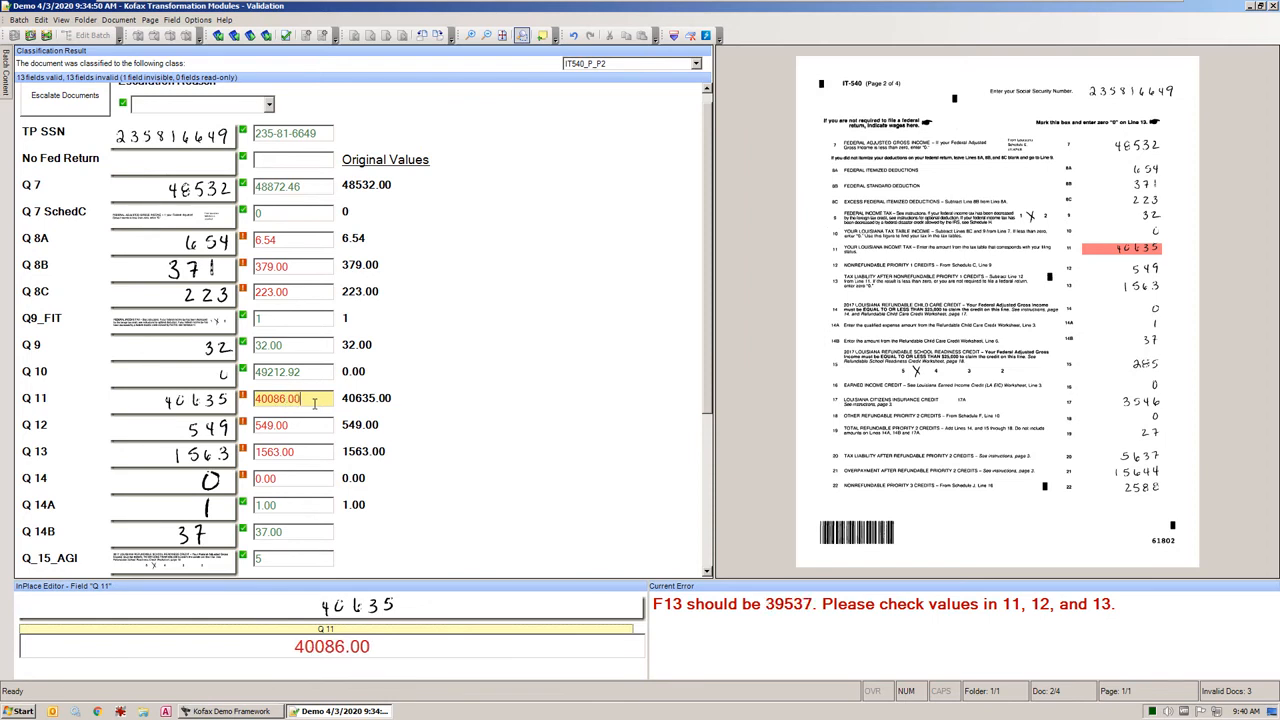
click(322, 451)
text(39537.00)
key(Return)
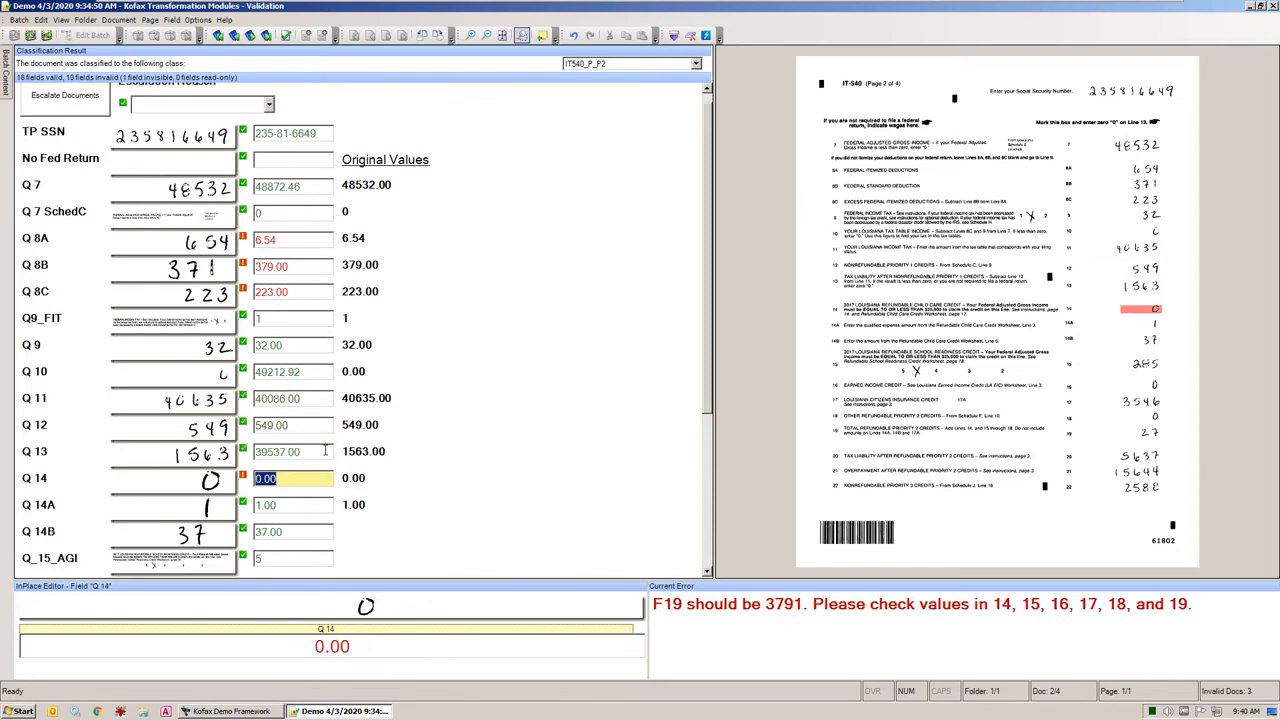
Set Q 19 to 3791.00 and confirm the uncertain Q 22 value
scroll(325, 451, down, 3)
click(319, 478)
text(3791.00)
key(Return)
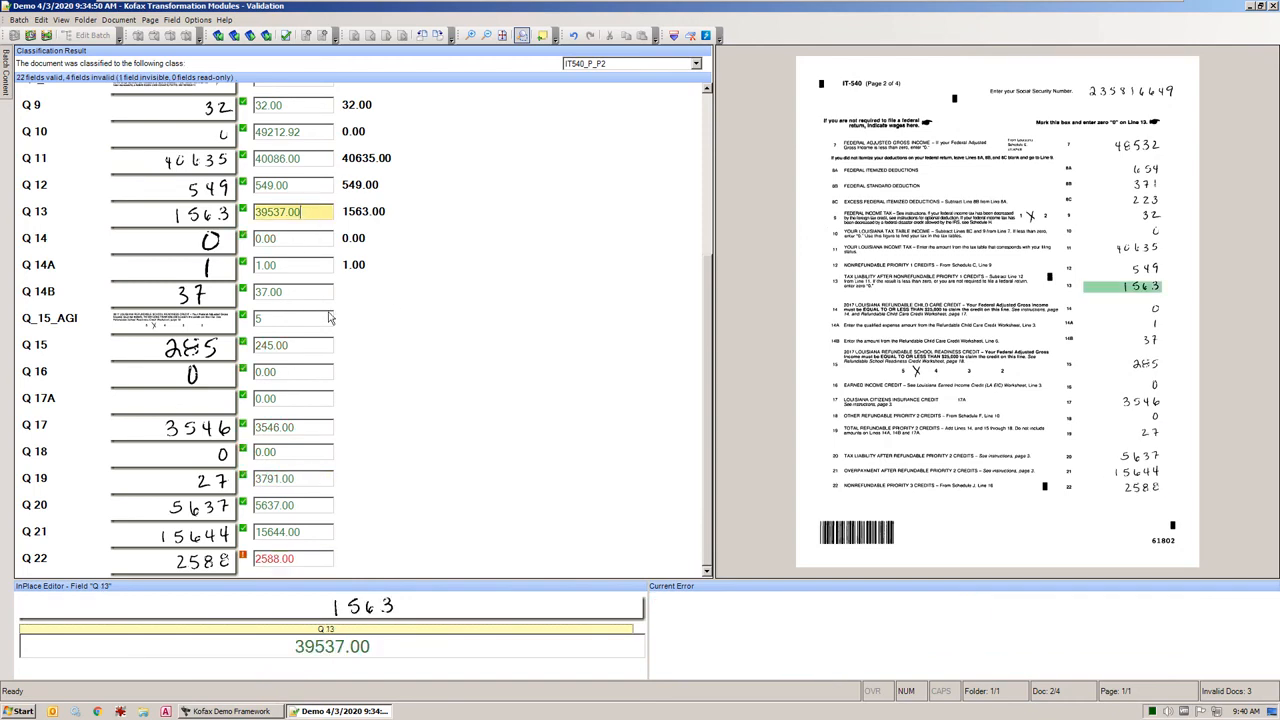
key(Return)
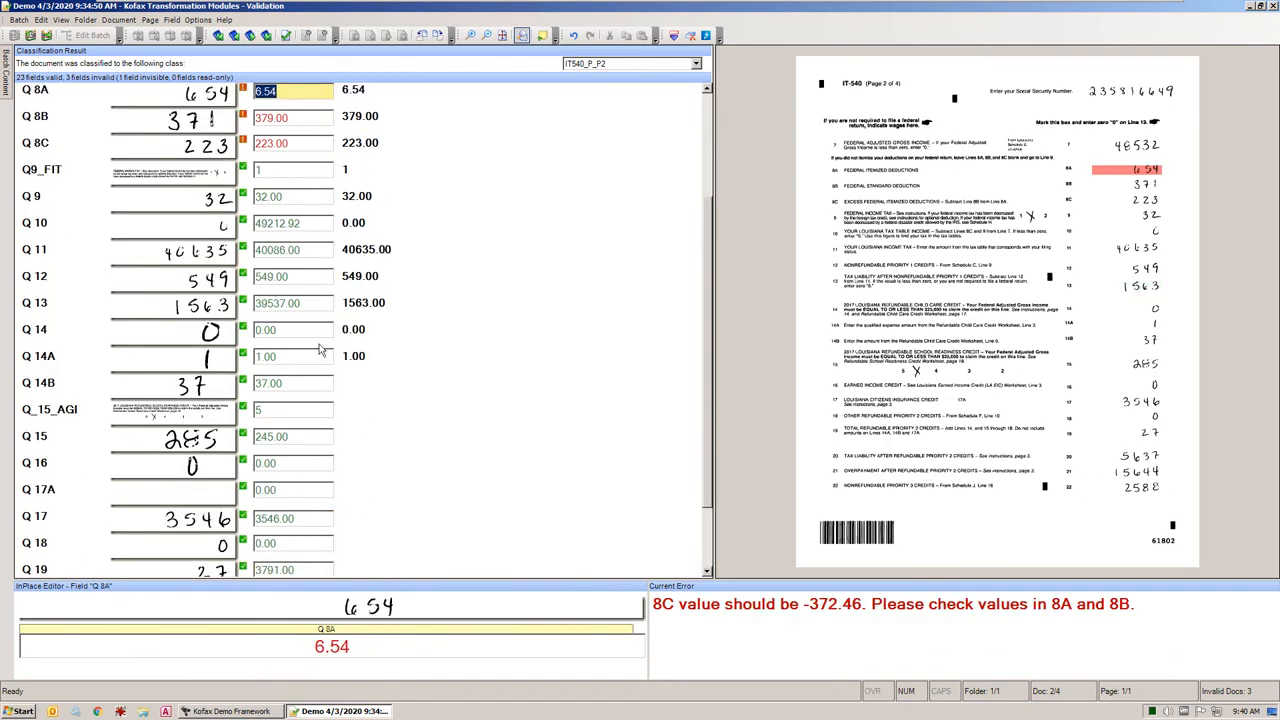
Enter -372.46 in Q 8C and confirm it to resolve the 8A to 8C calculation
scroll(328, 431, up, 3)
click(328, 305)
text(-372.46)
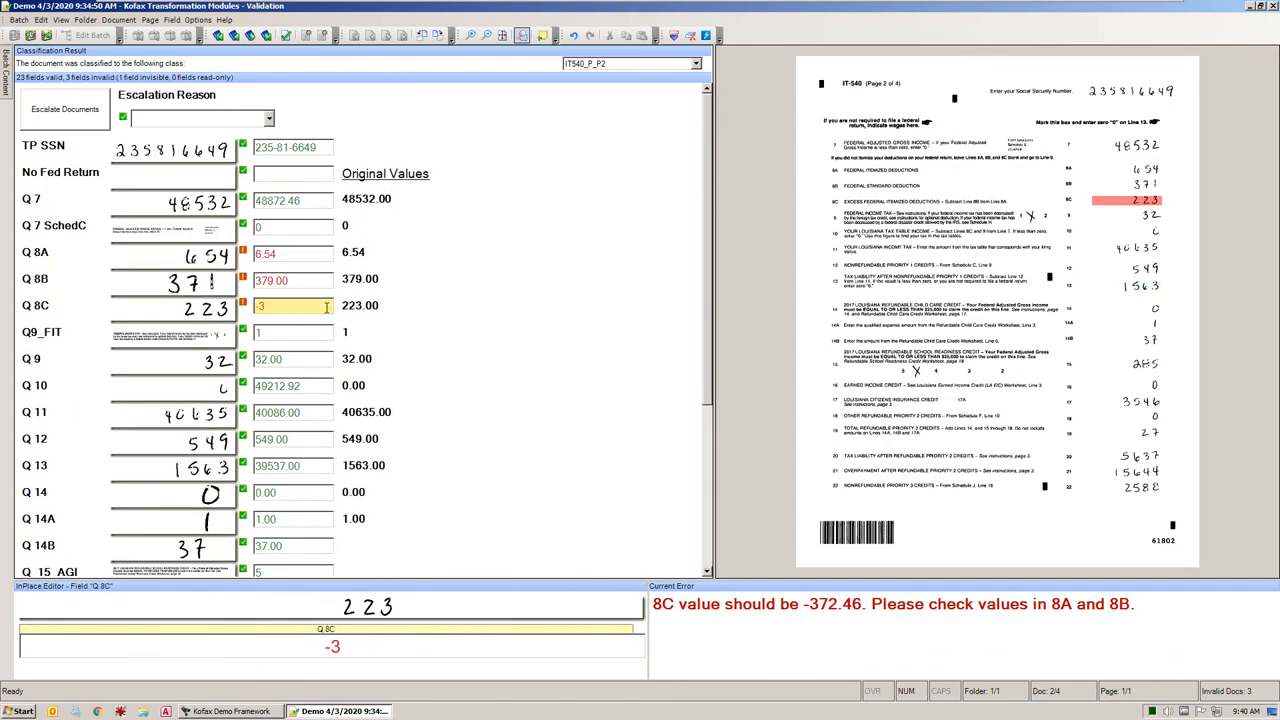
key(Return)
Reopen IT-540 page 2 from the batch contents and review its validated line values against the image
mouse_move(7, 80)
click(90, 116)
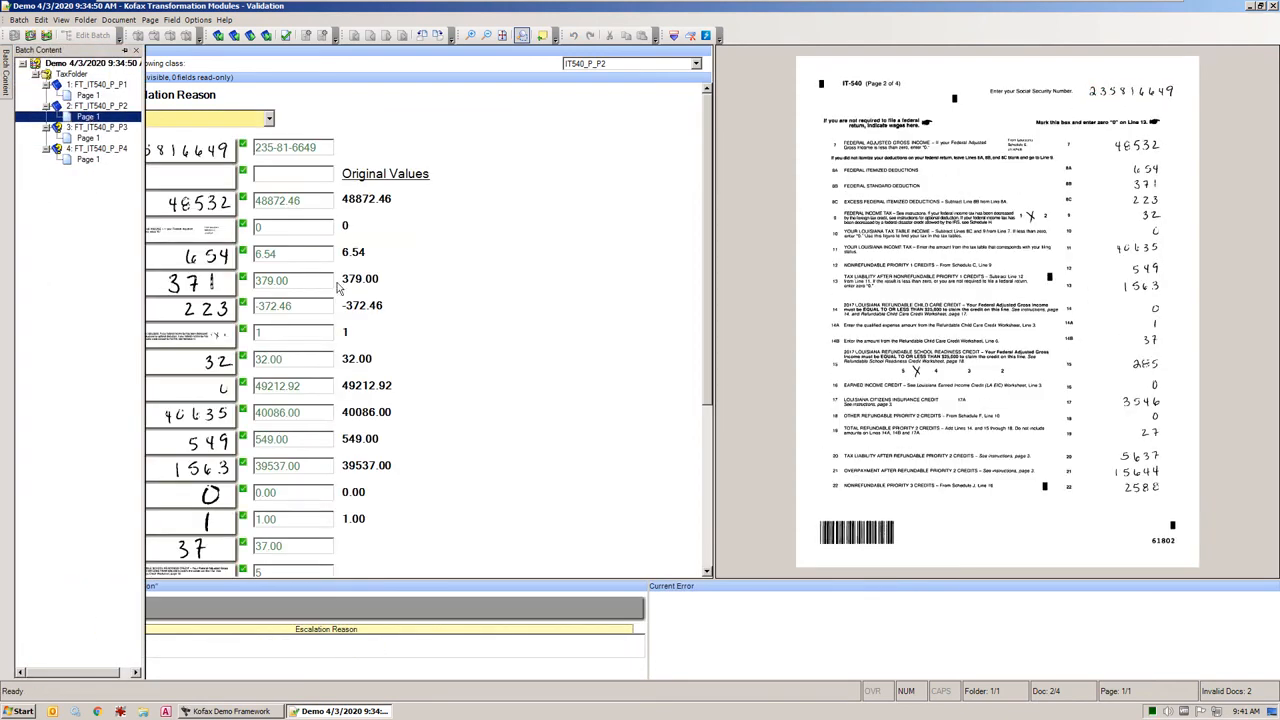
click(300, 360)
click(325, 307)
click(308, 333)
click(312, 413)
click(320, 465)
click(322, 519)
click(323, 543)
scroll(323, 540, down, 3)
Open IT-540 page 3 from the batch contents and correct Q 25 to 40122
mouse_move(8, 84)
click(88, 137)
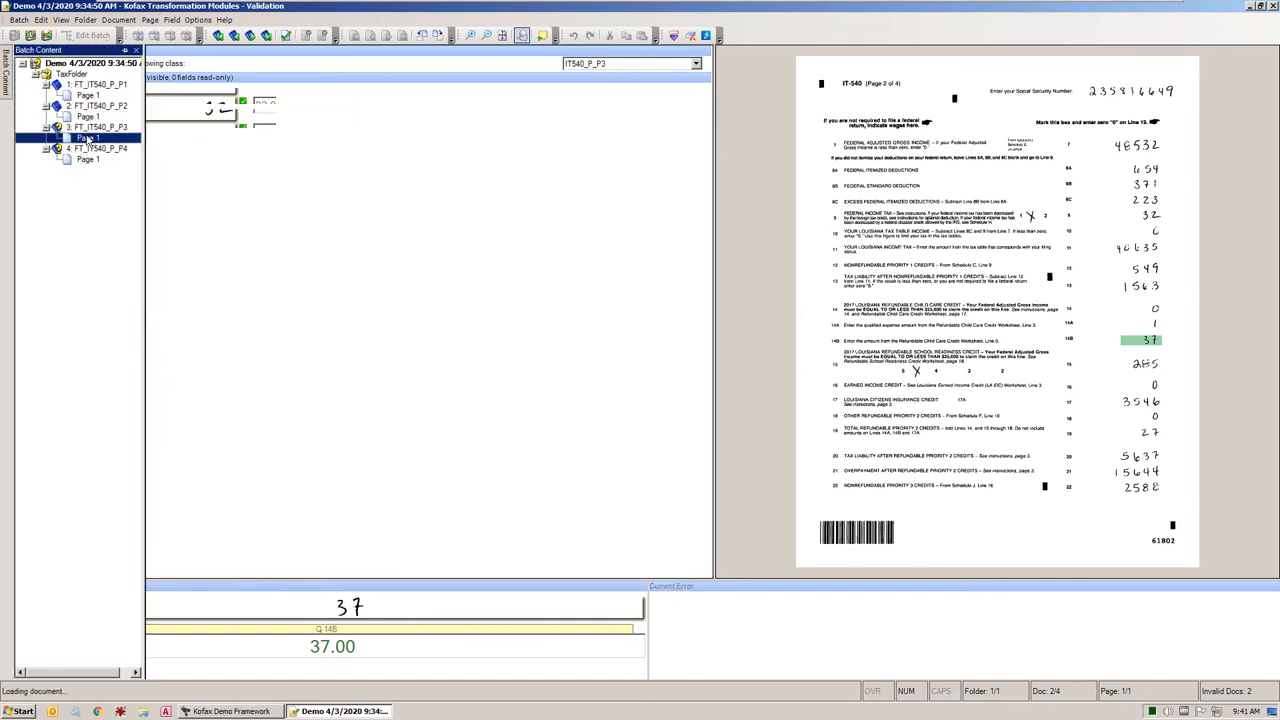
click(386, 150)
key(Return)
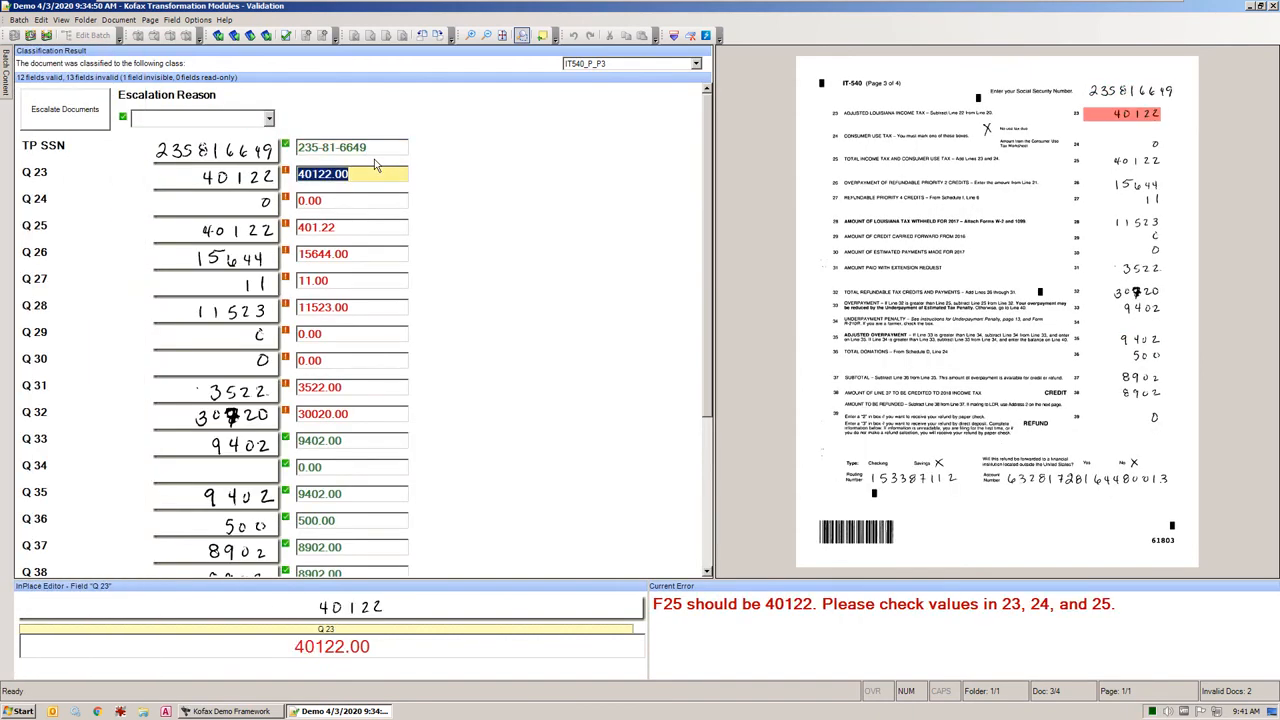
click(352, 227)
text(40122)
key(Return)
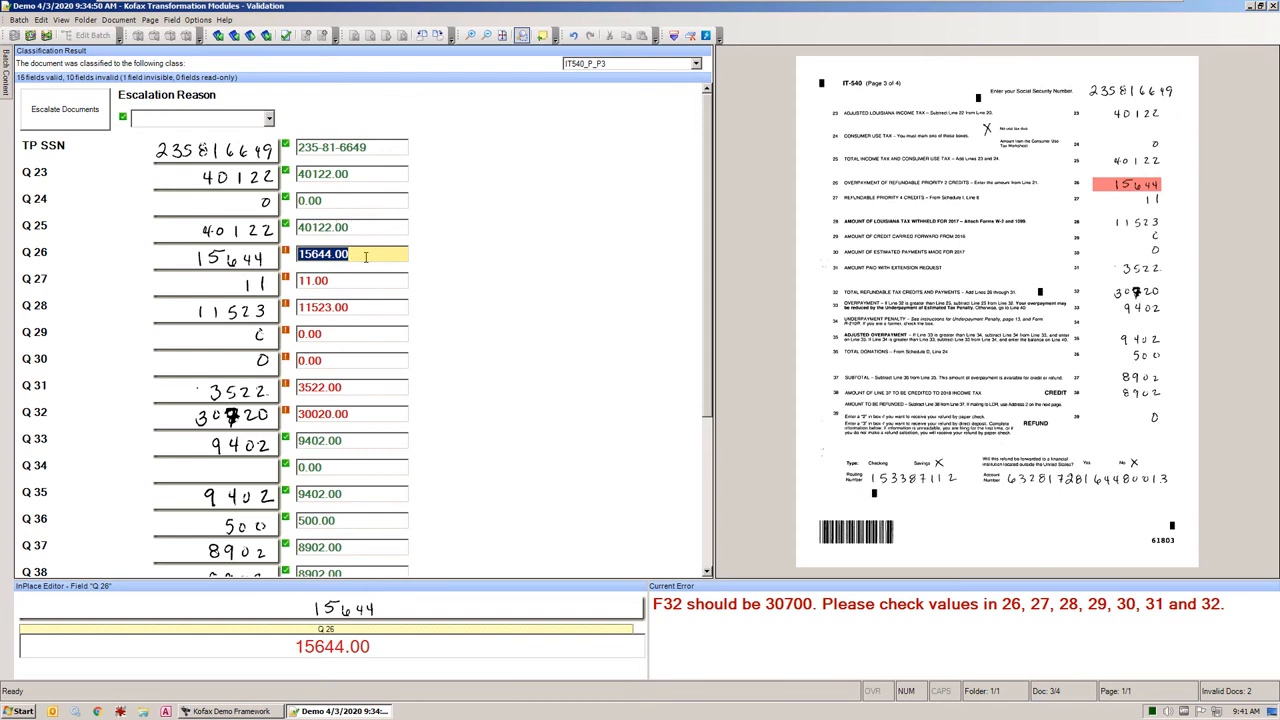
Set Q 32 on page 3 to 30700 and confirm it
click(366, 257)
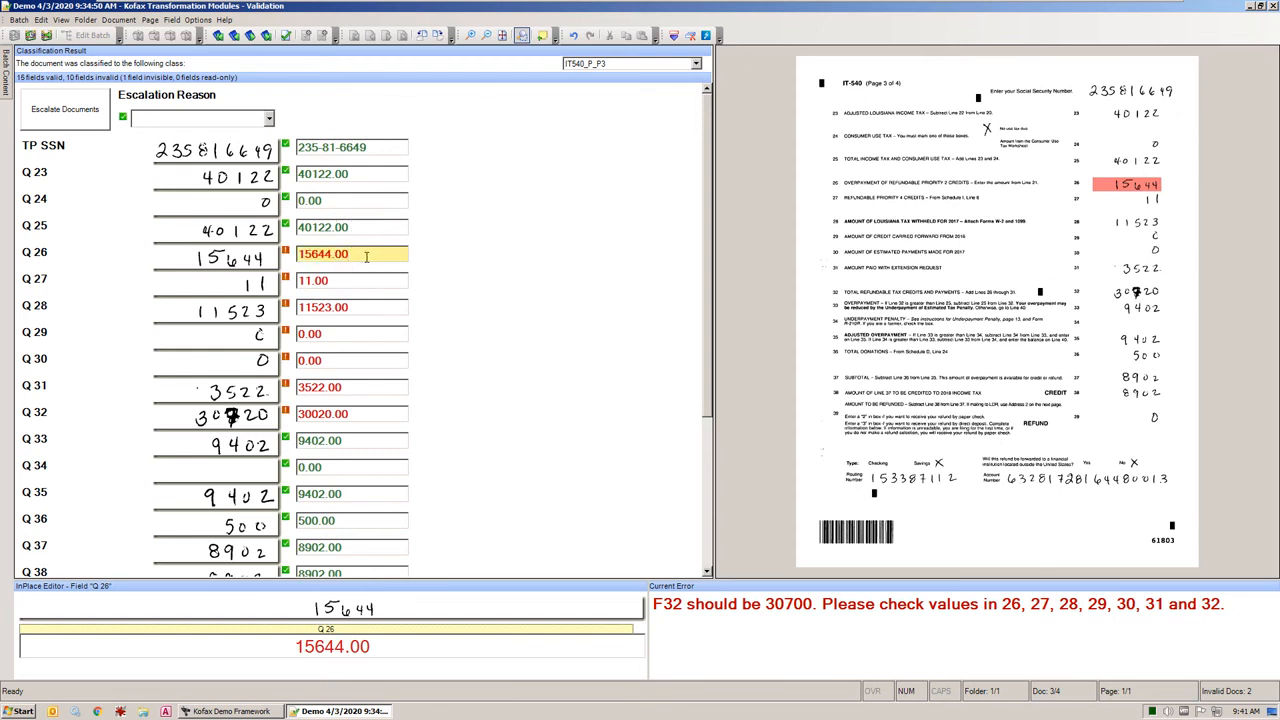
click(369, 416)
text(30700)
key(Return)
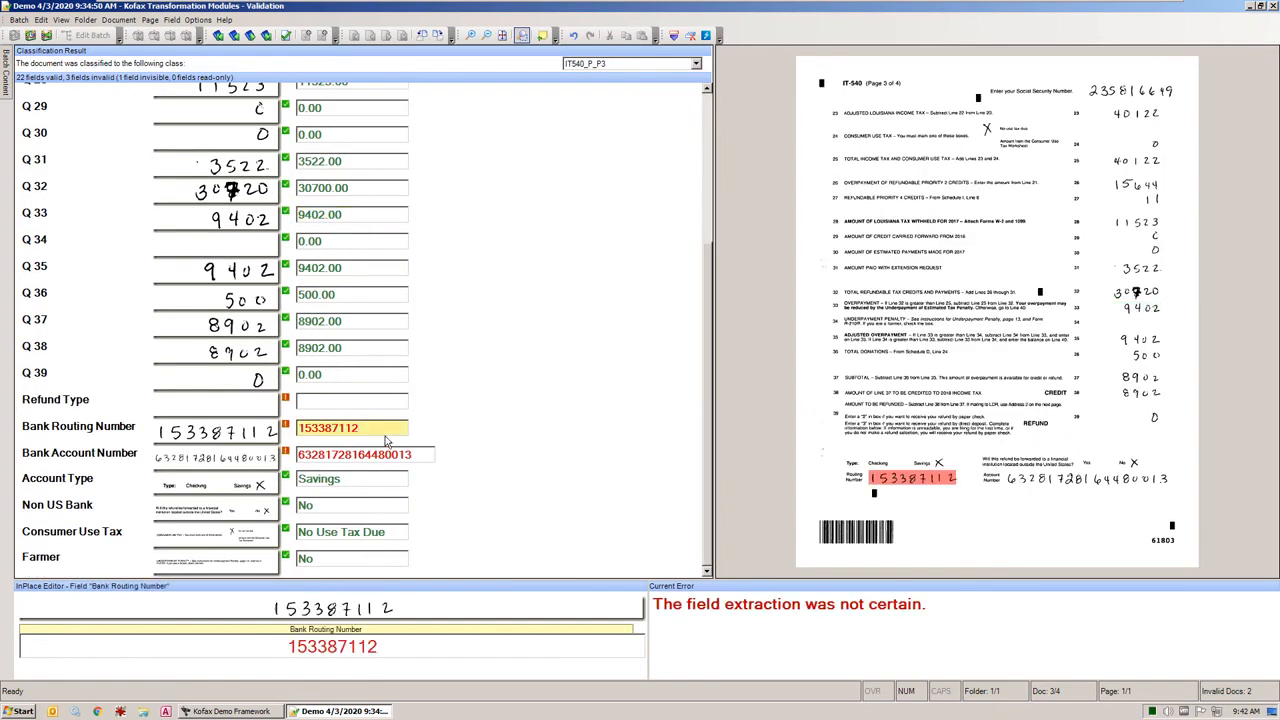
Confirm the uncertain bank routing number, bank account number and refund type fields to finish page 3
key(Return)
key(Return)
key(Return)
key(Return)
key(Return)
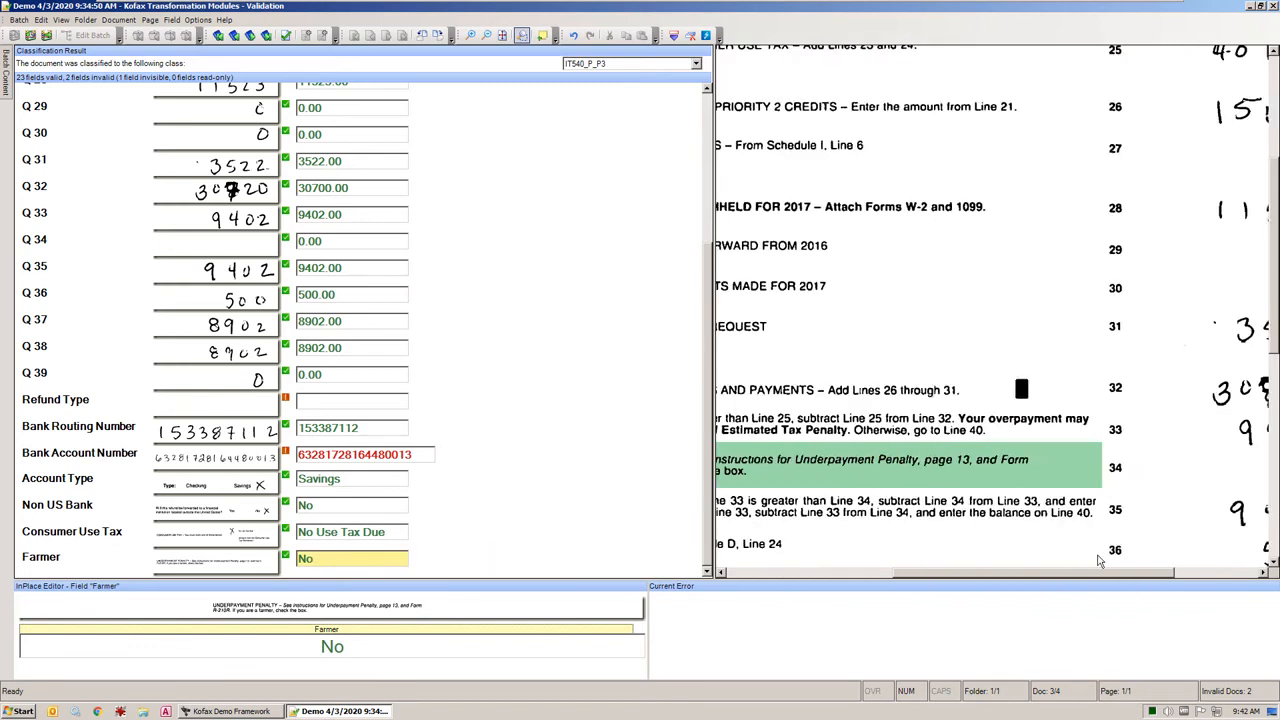
scroll(1003, 496, down, 3)
key(Return)
key(Return)
key(Return)
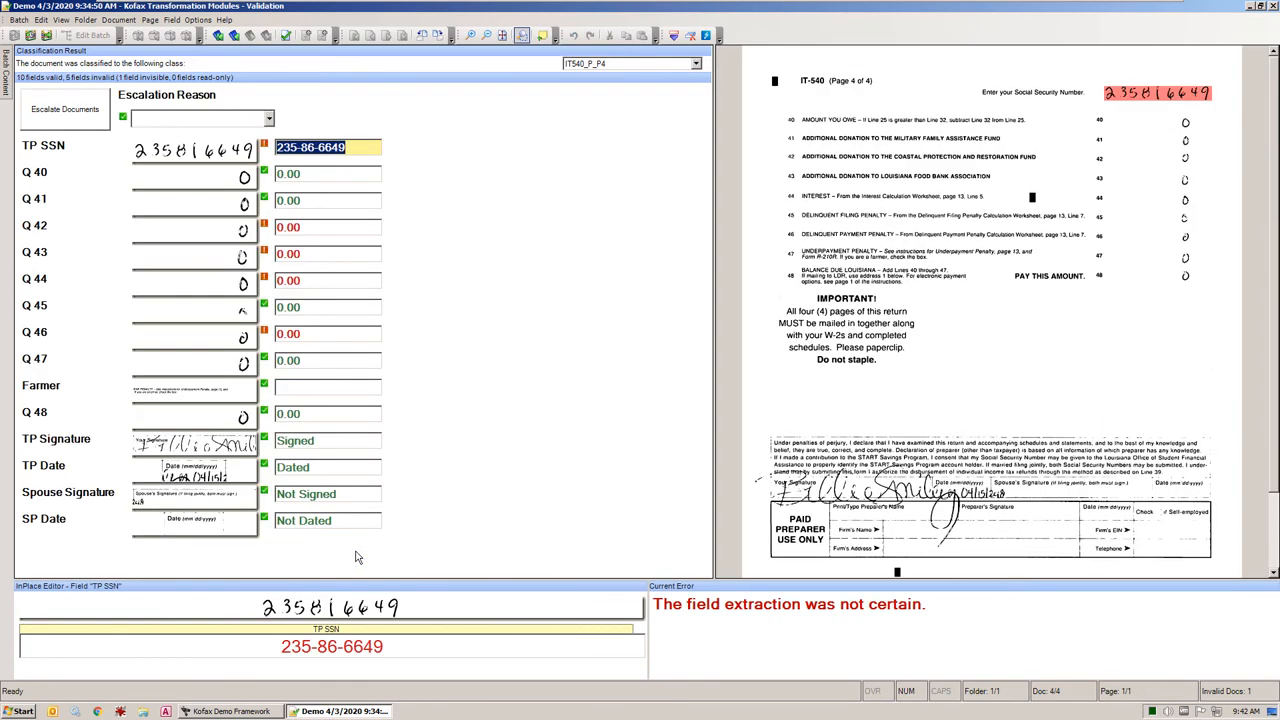
Correct the misread digit in the taxpayer's SSN on IT-540 page 4 and confirm the field
click(309, 147)
key(Delete)
text(1)
key(Return)
Confirm the uncertain 0.00 amounts in Q 42, Q 43, Q 44 and Q 46
key(Return)
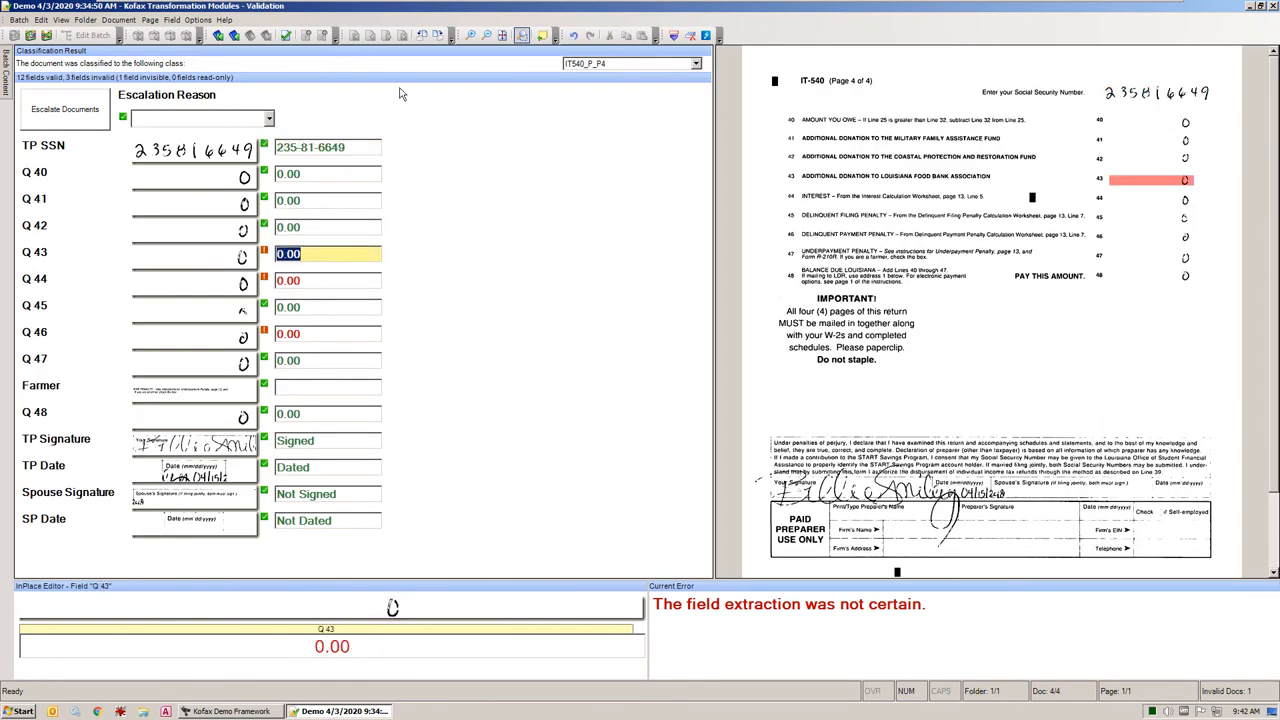
key(Return)
key(Return)
Keep the validated batch open and review the signature and date fields on page 4
key(Return)
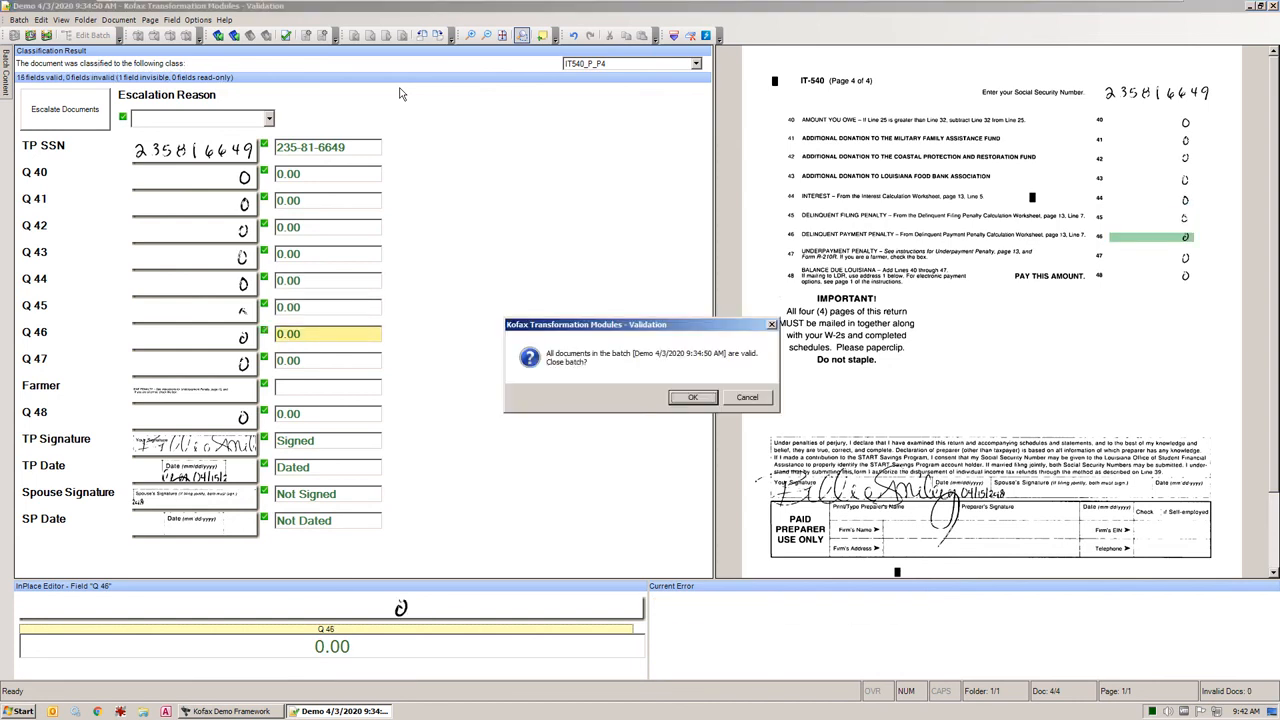
click(747, 398)
key(Return)
key(Return)
key(Return)
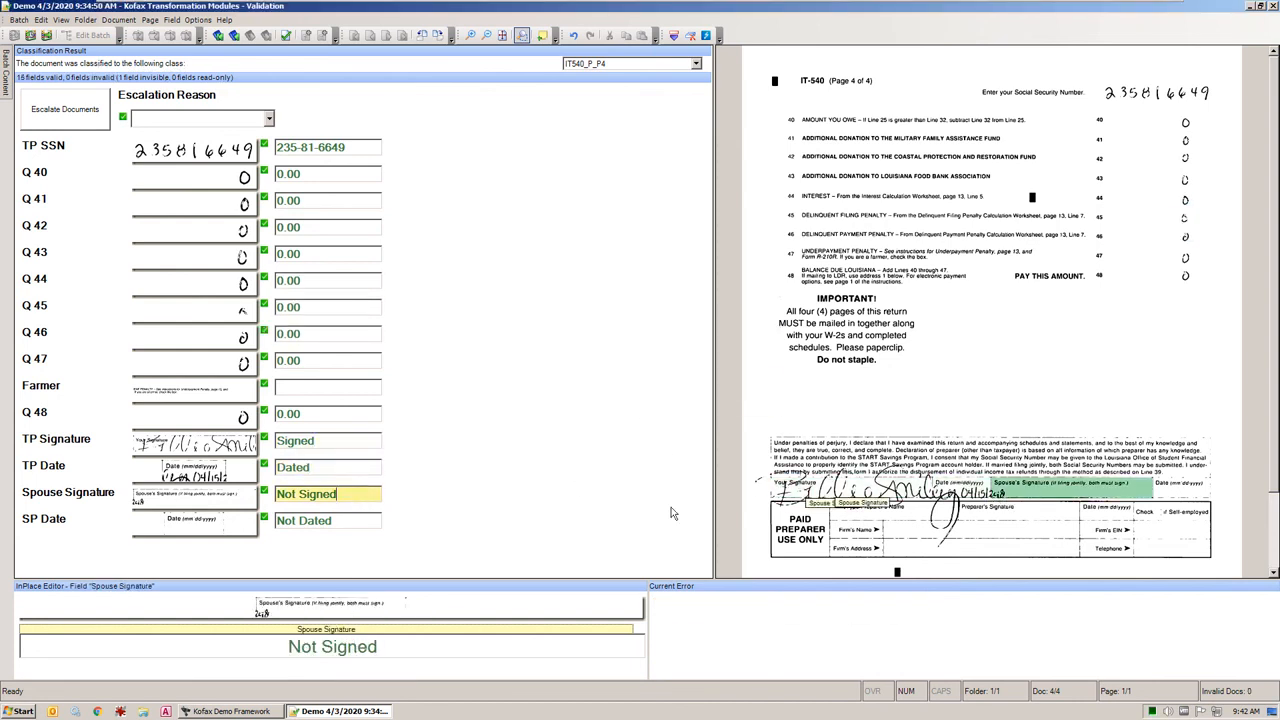